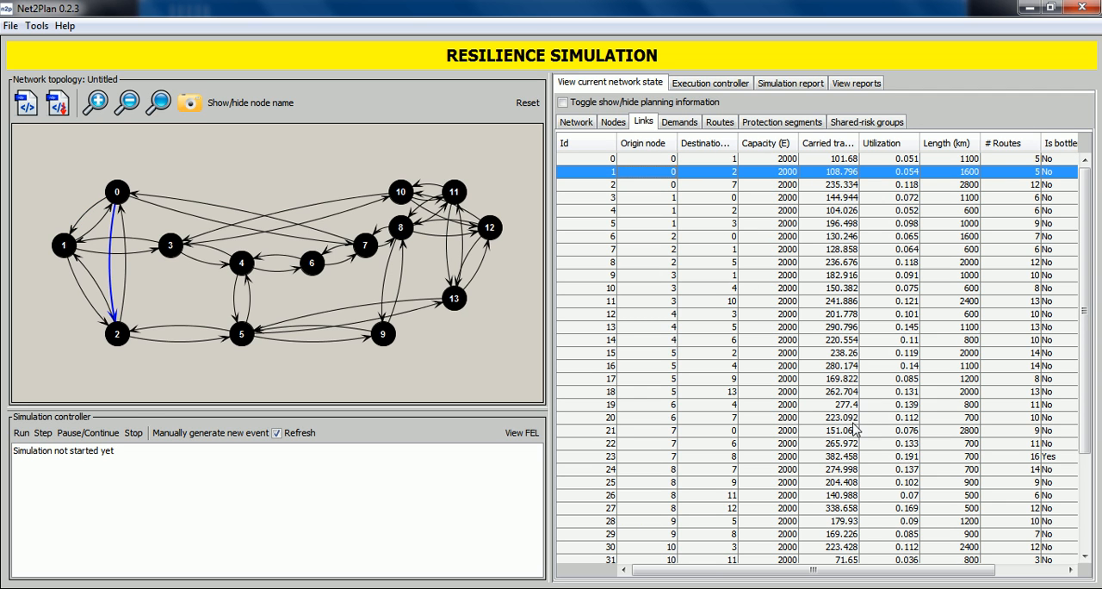
Review the current network state's demands, routes, protection segments and shared-risk groups.
click(677, 125)
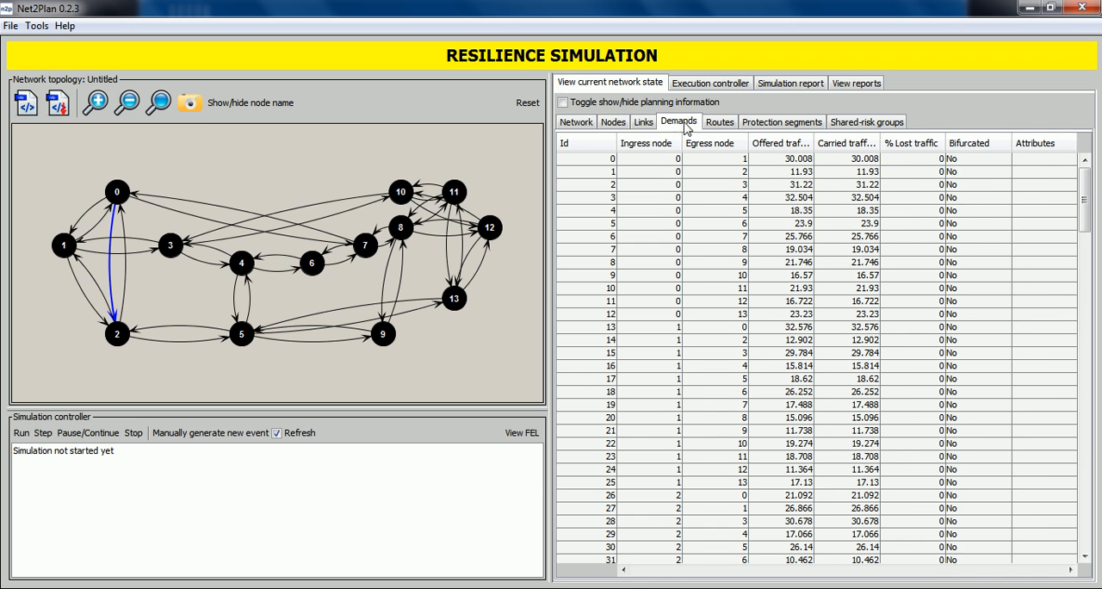
click(720, 123)
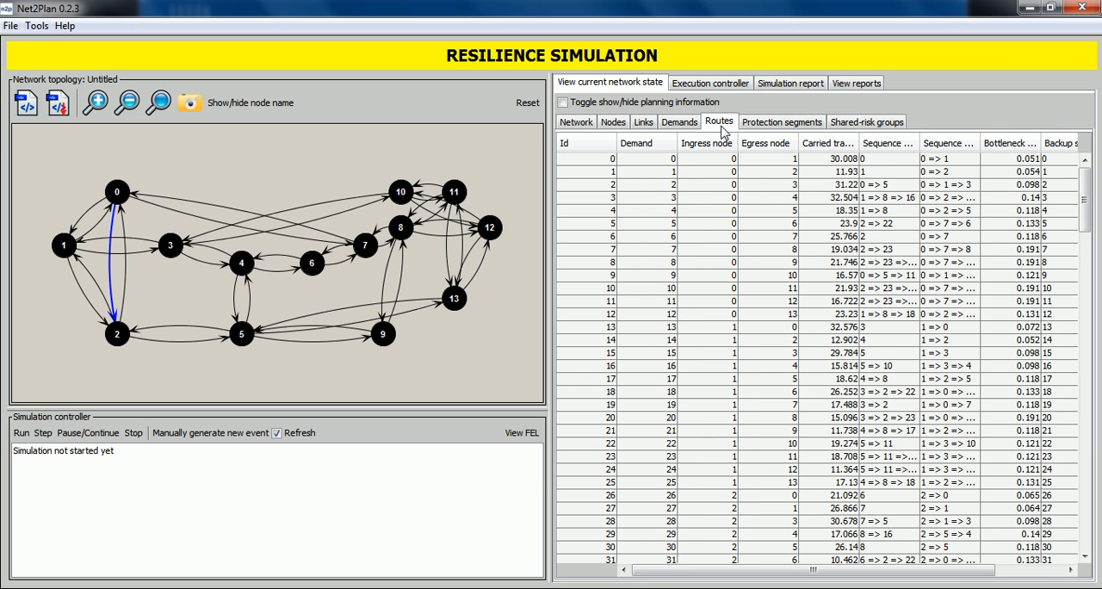
click(768, 126)
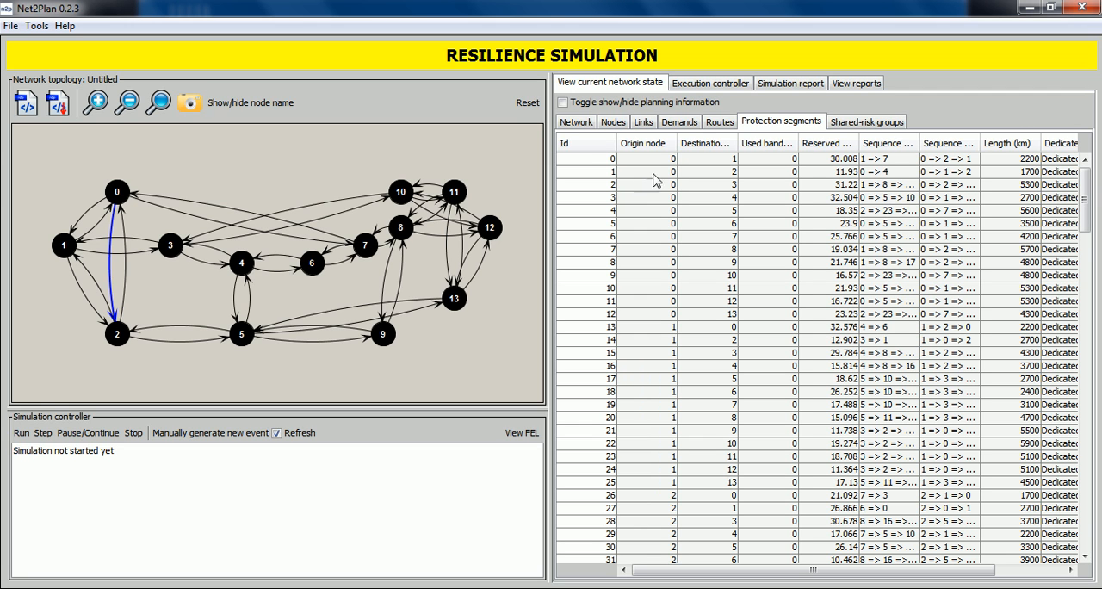
click(863, 125)
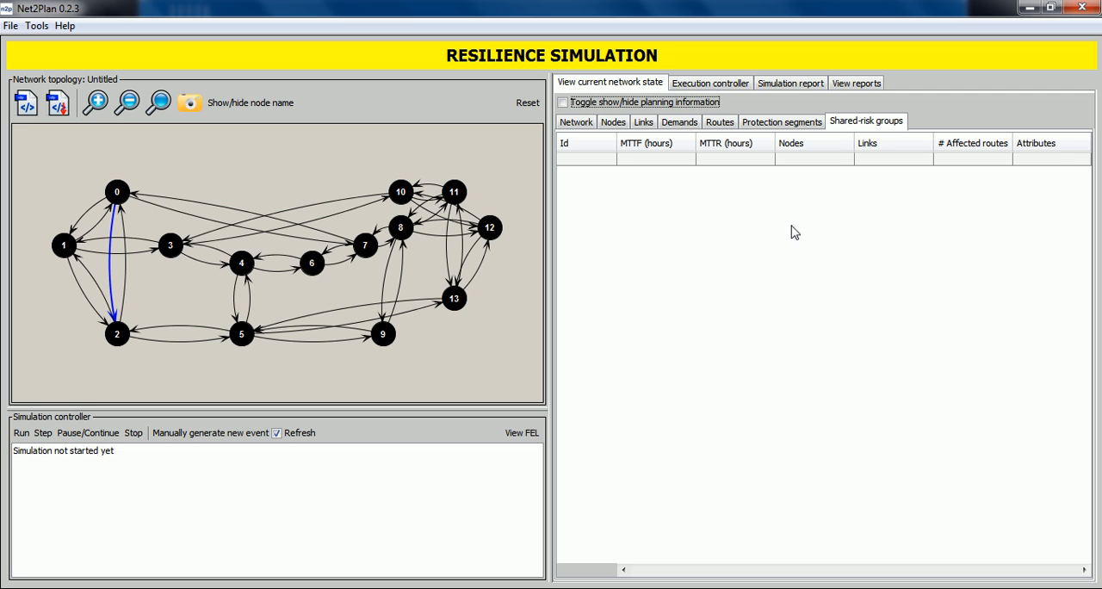
Check the default failure, repair and statistics parameters of the simulation execution, and set refreshTime to 3 seconds.
click(694, 86)
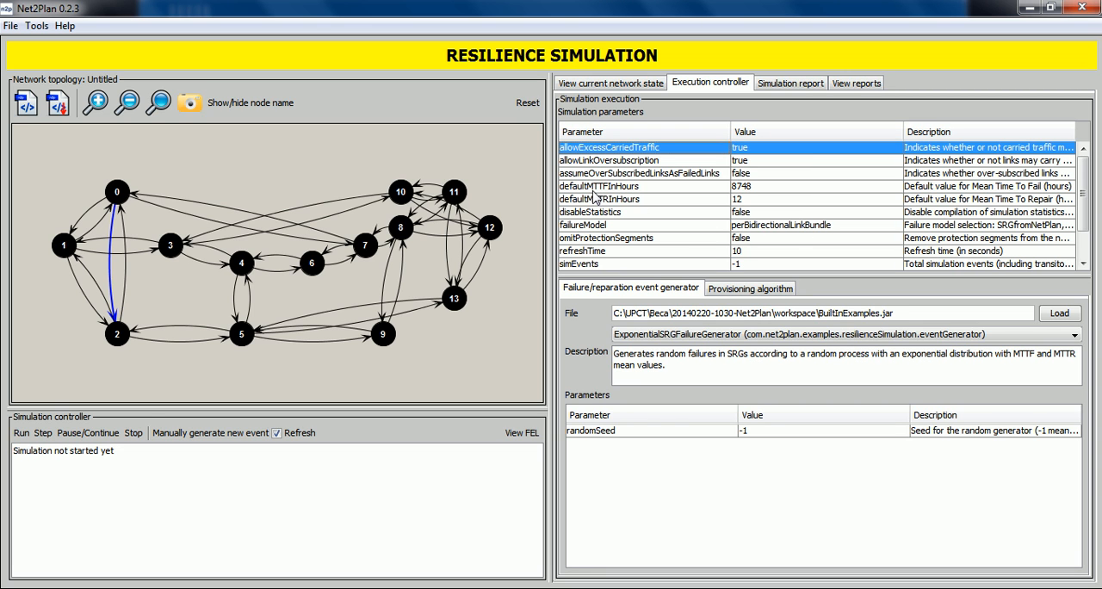
click(753, 190)
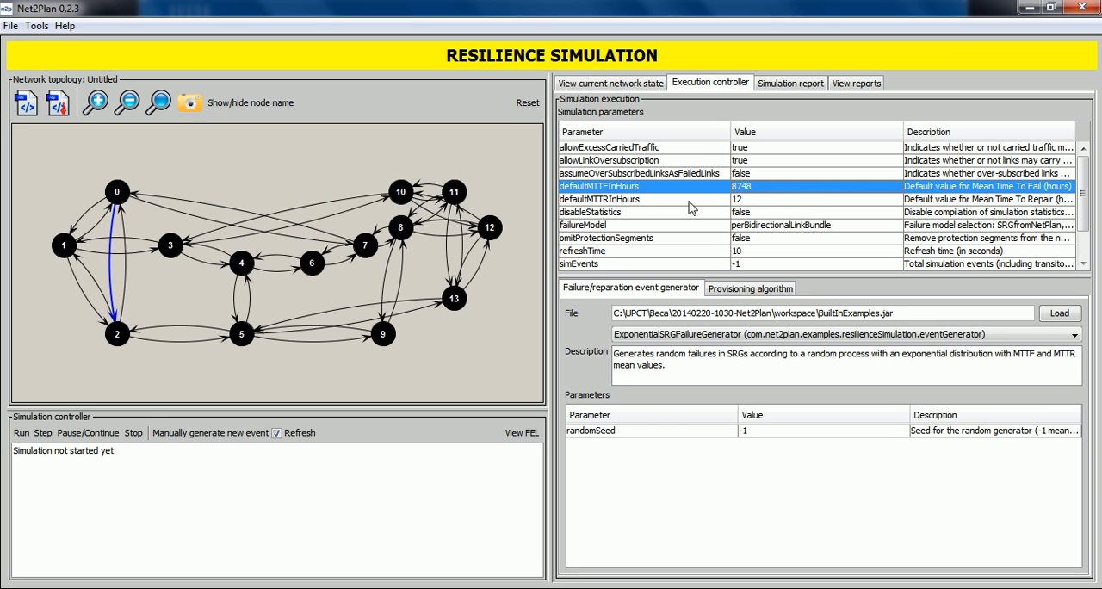
click(768, 204)
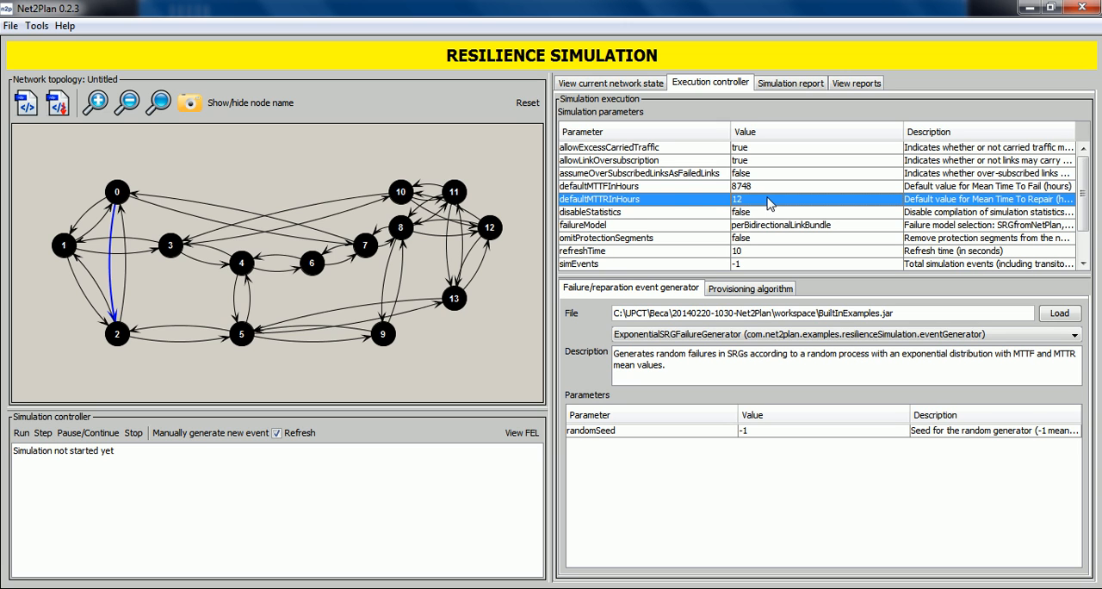
click(621, 217)
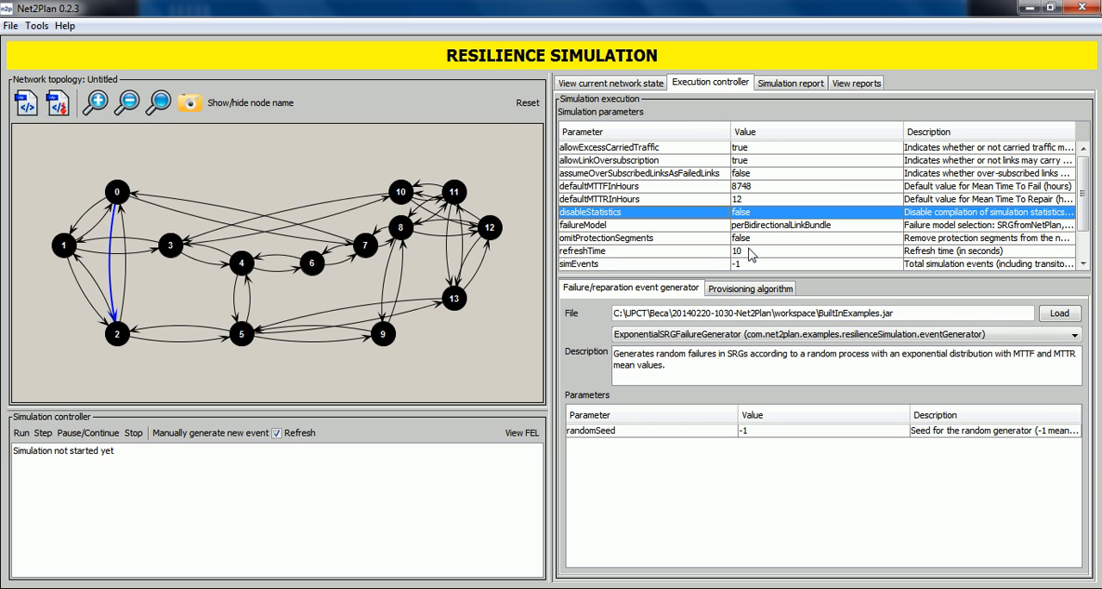
double_click(749, 252)
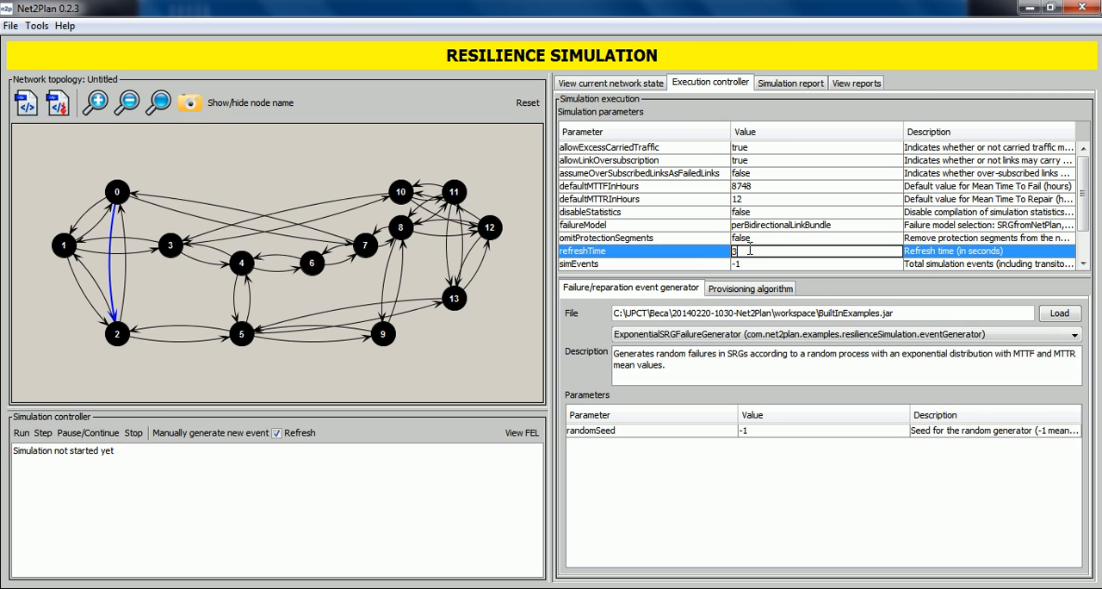
text(3)
key(Return)
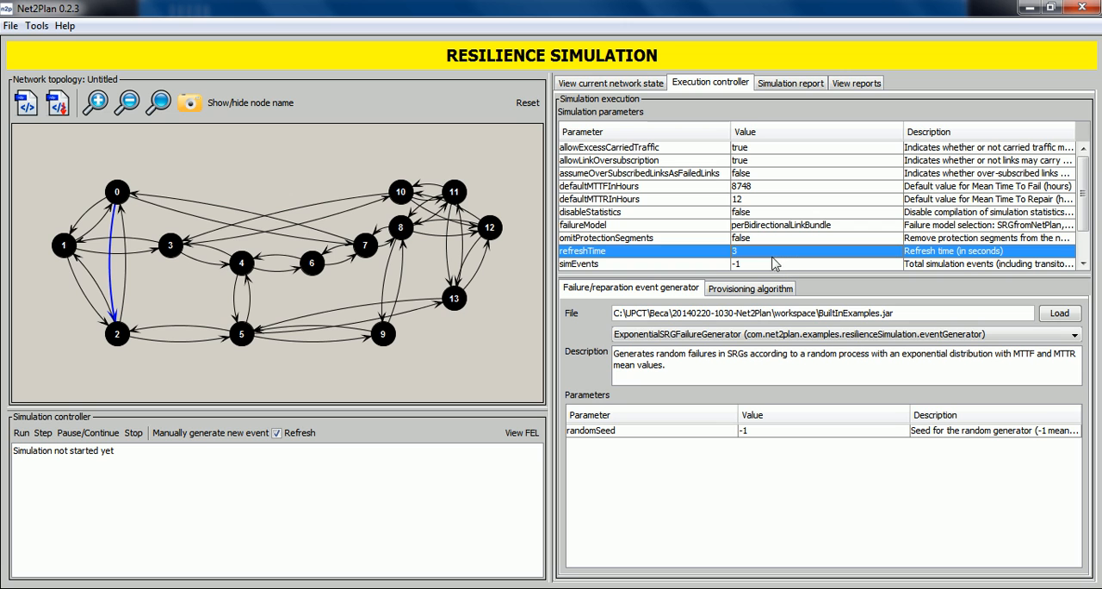
Inspect the failureModel parameter and the remaining simulation parameters for event counts, simulation time and transitory period.
click(592, 226)
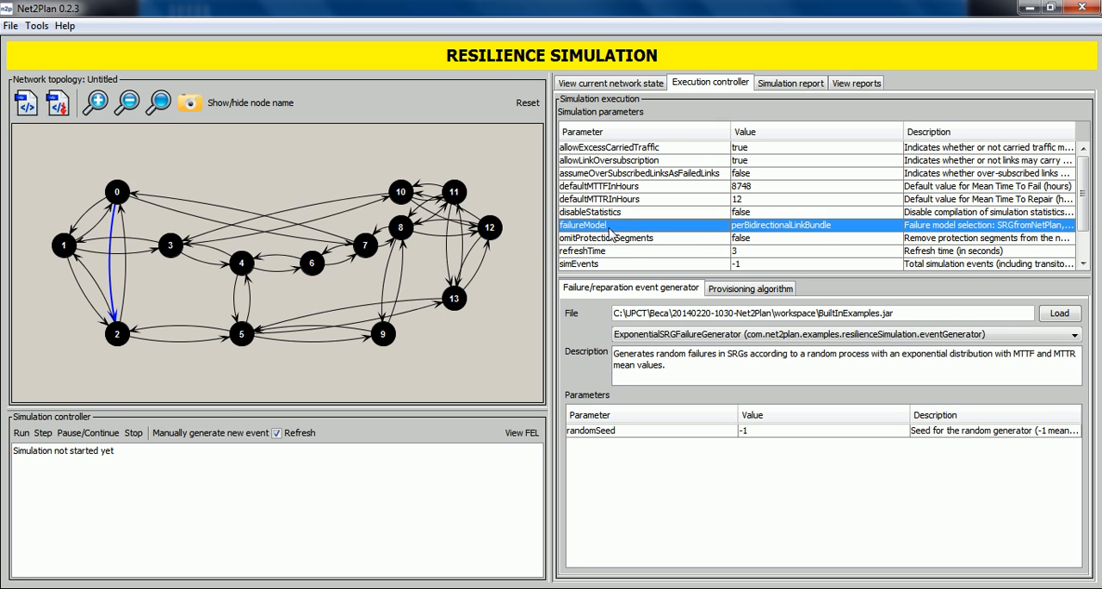
click(623, 250)
scroll(624, 251, down, 1)
scroll(622, 249, down, 1)
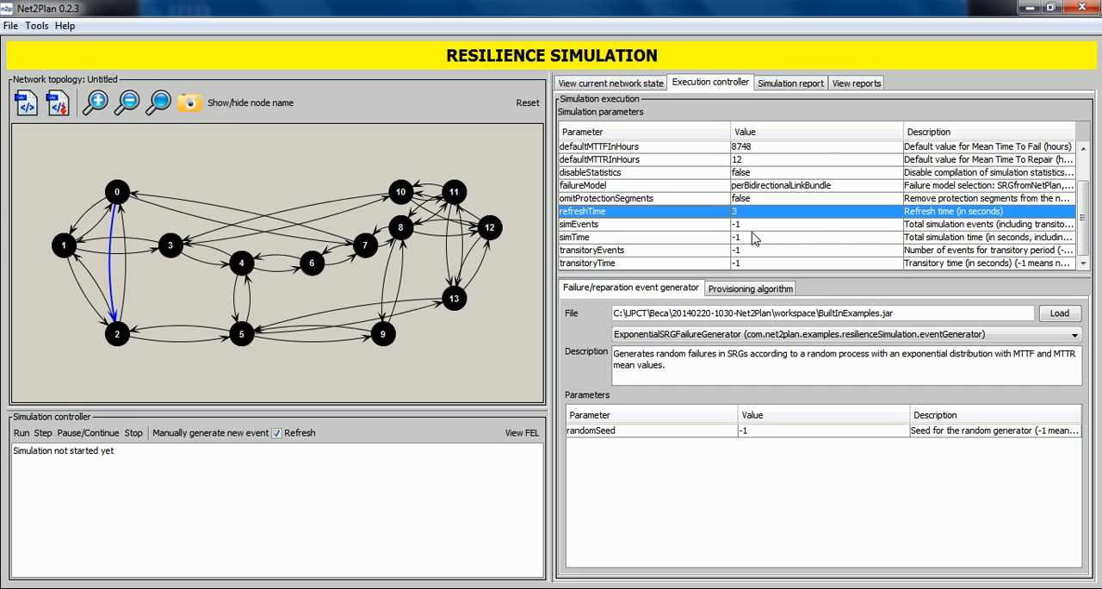
scroll(742, 224, up, 1)
scroll(742, 226, up, 1)
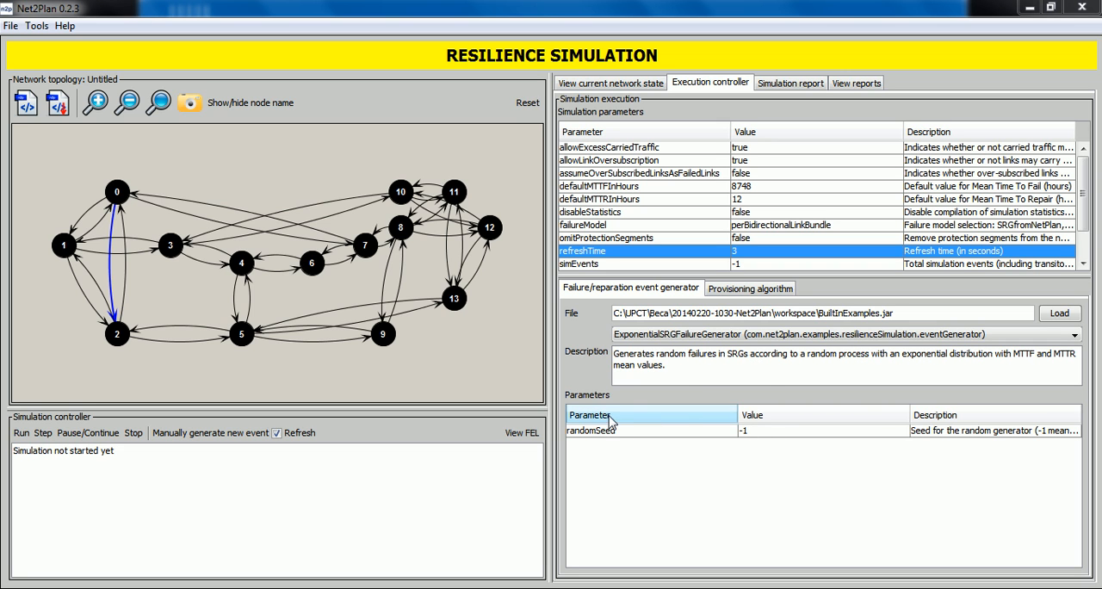
Choose MPLSFastReroute as the provisioning algorithm from BuiltInExamples.jar.
click(737, 295)
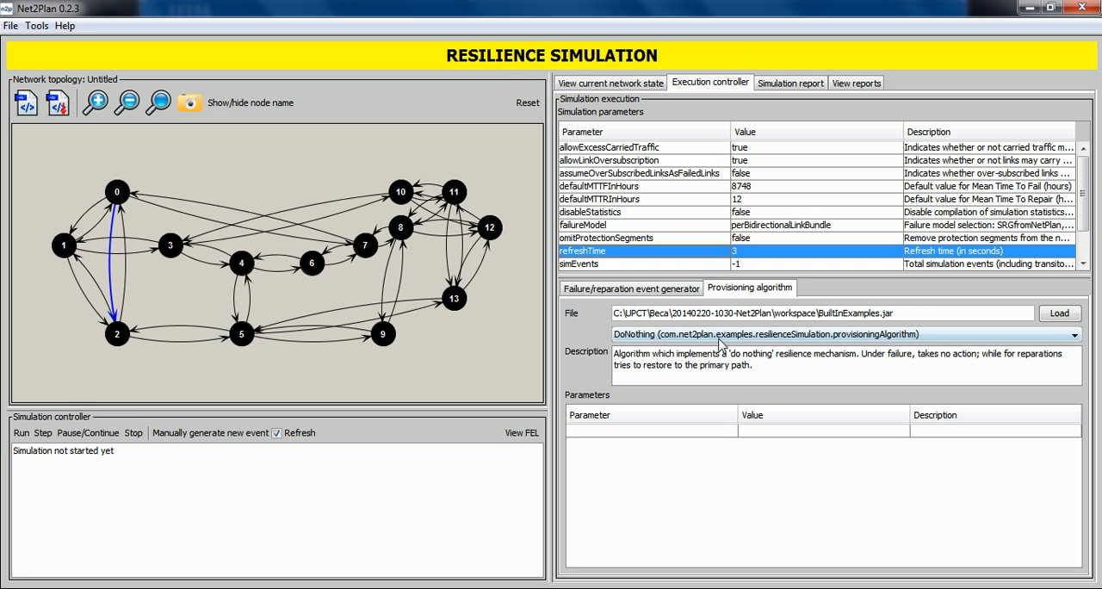
click(713, 341)
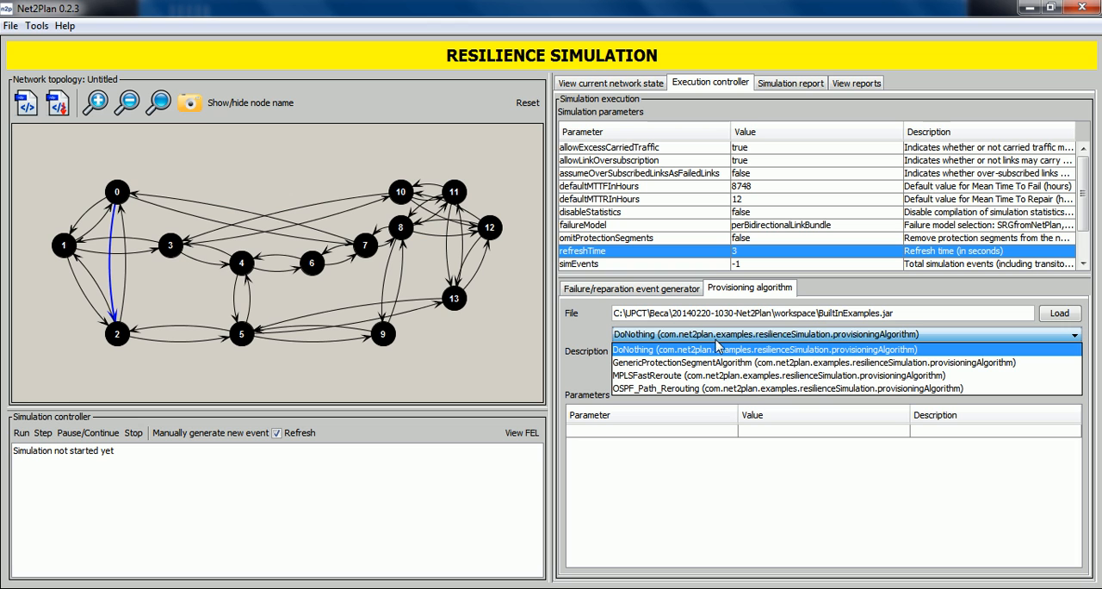
click(726, 382)
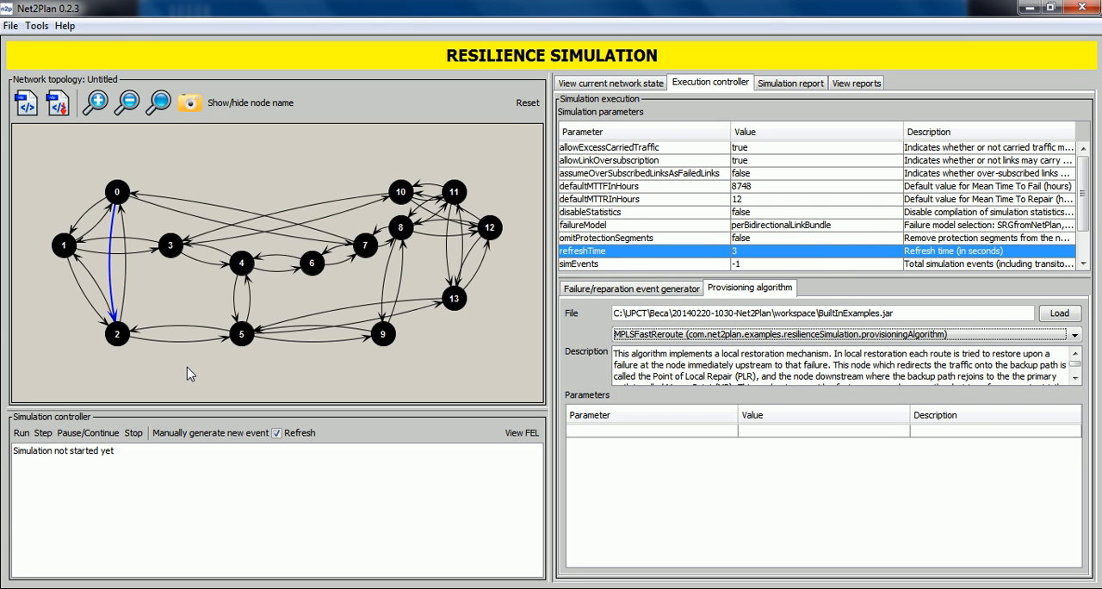
Run the resilience simulation, check its event log and pause the execution.
click(23, 434)
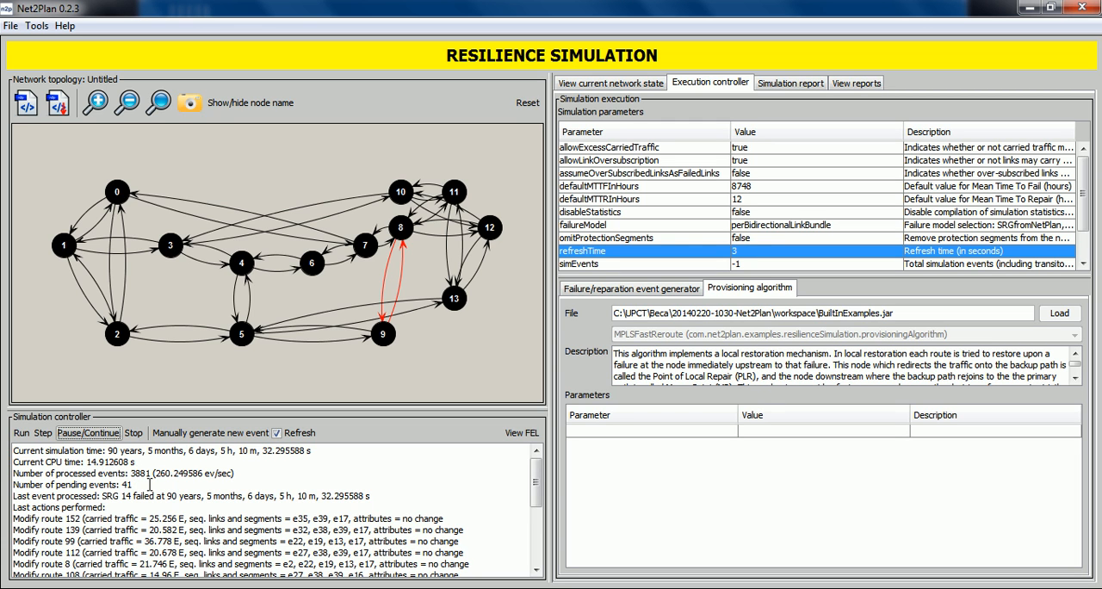
scroll(150, 484, down, 3)
scroll(89, 472, up, 3)
click(74, 437)
click(74, 433)
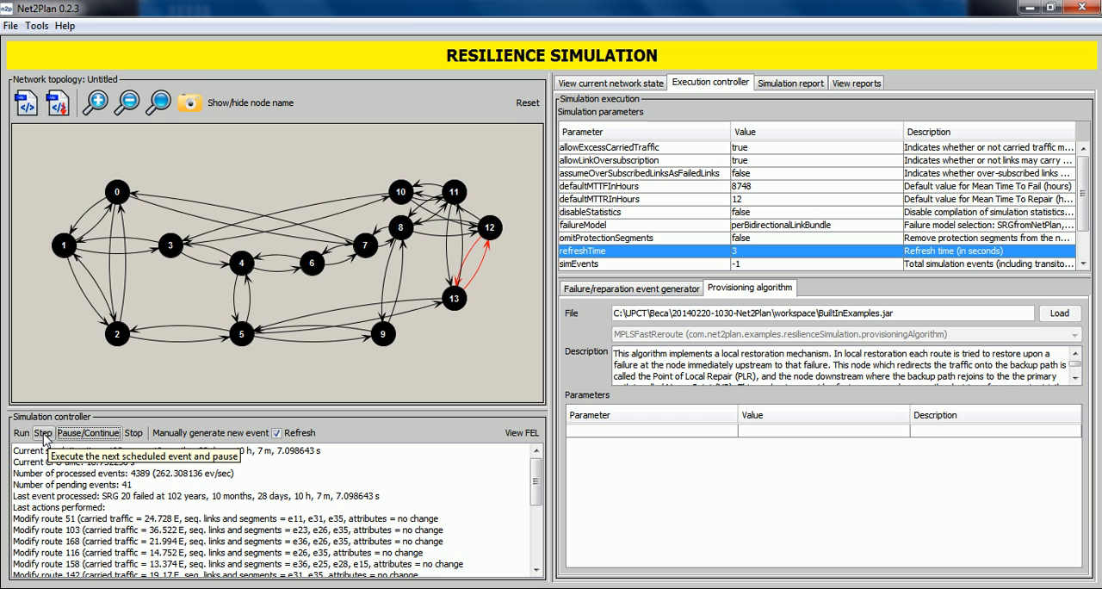
Advance the paused simulation by seven scheduled events, one event at a time.
click(43, 433)
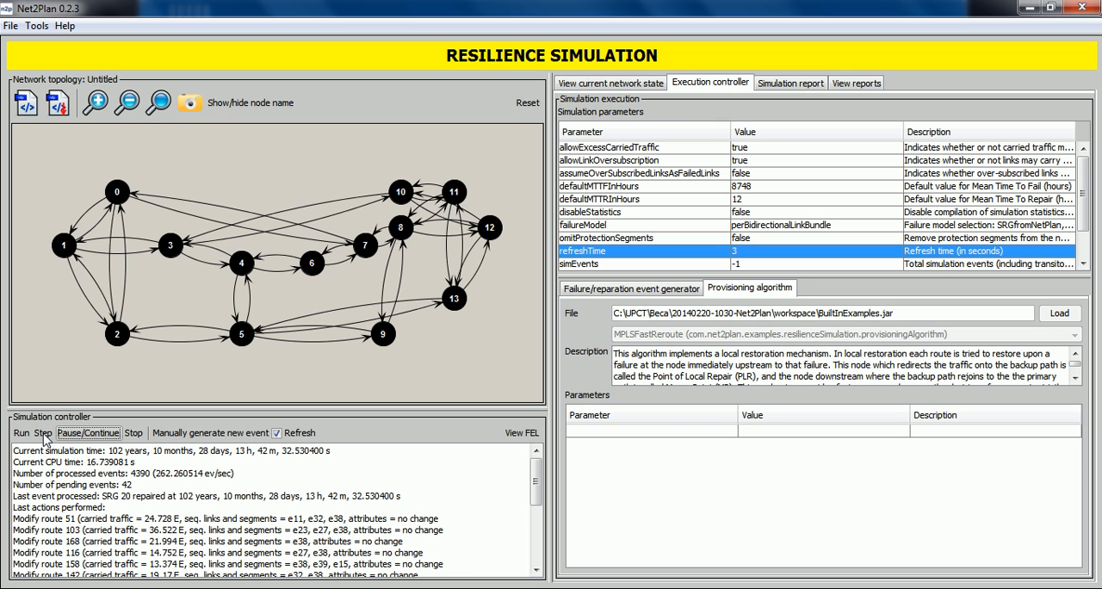
click(44, 436)
click(45, 436)
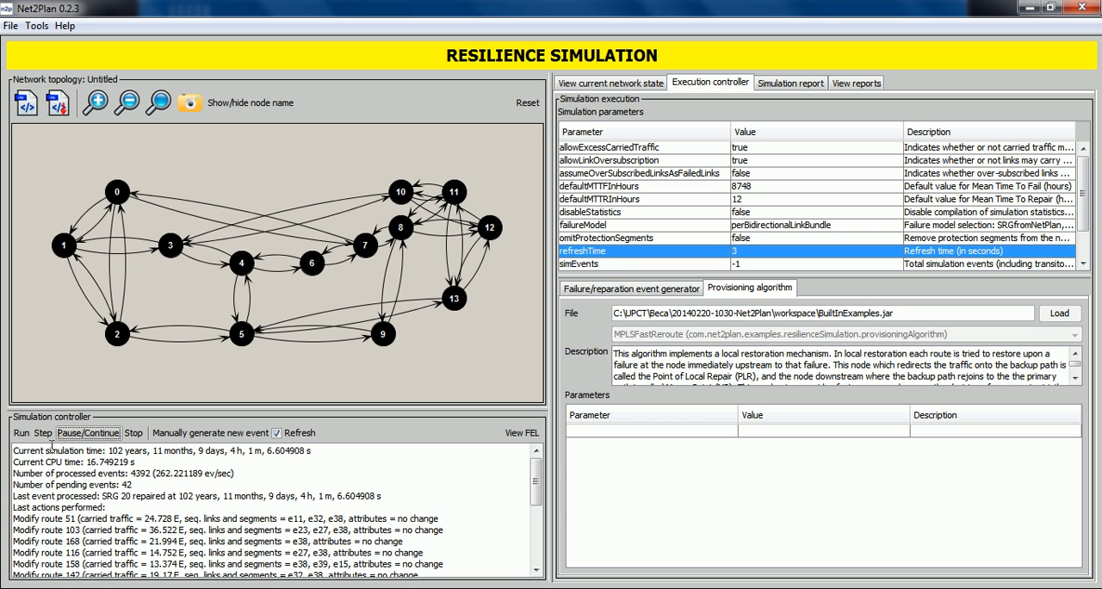
click(45, 435)
click(43, 434)
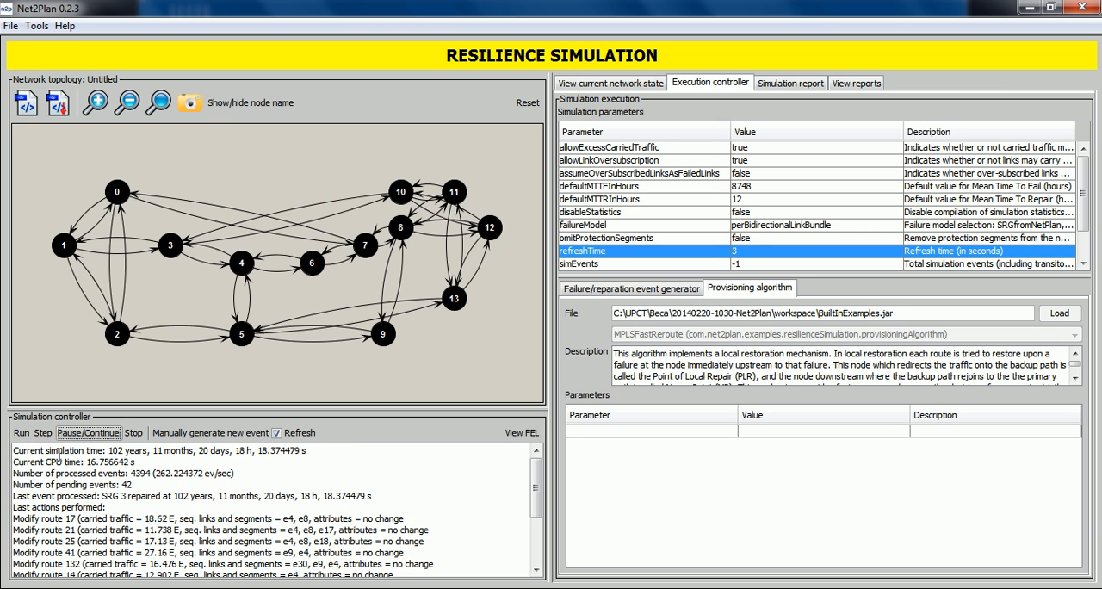
click(44, 437)
click(41, 437)
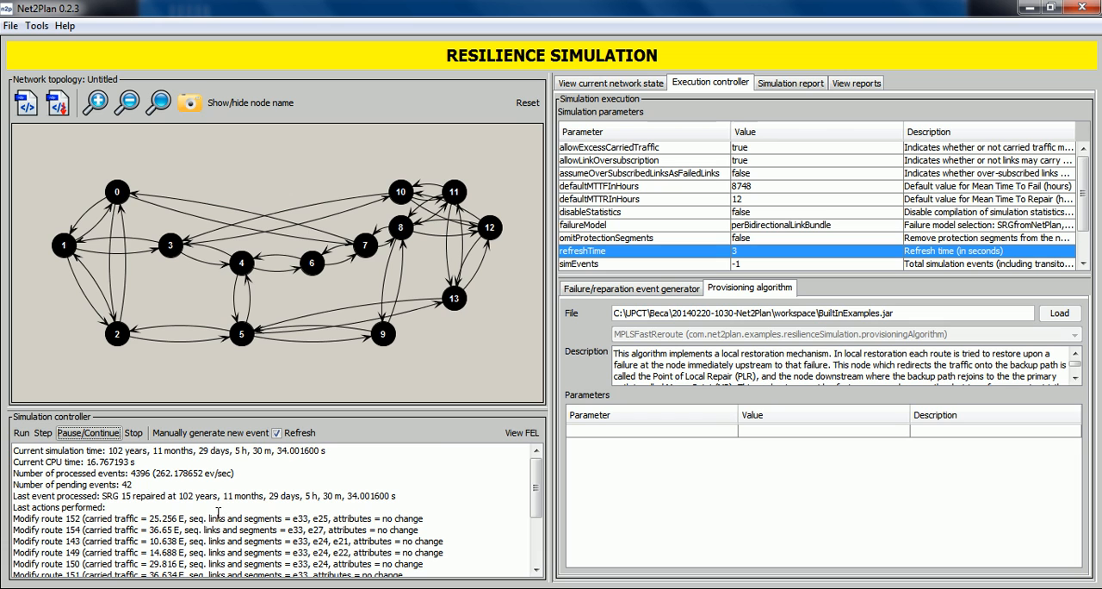
View the future event list of scheduled SRG failures and repairs, and close it.
click(520, 433)
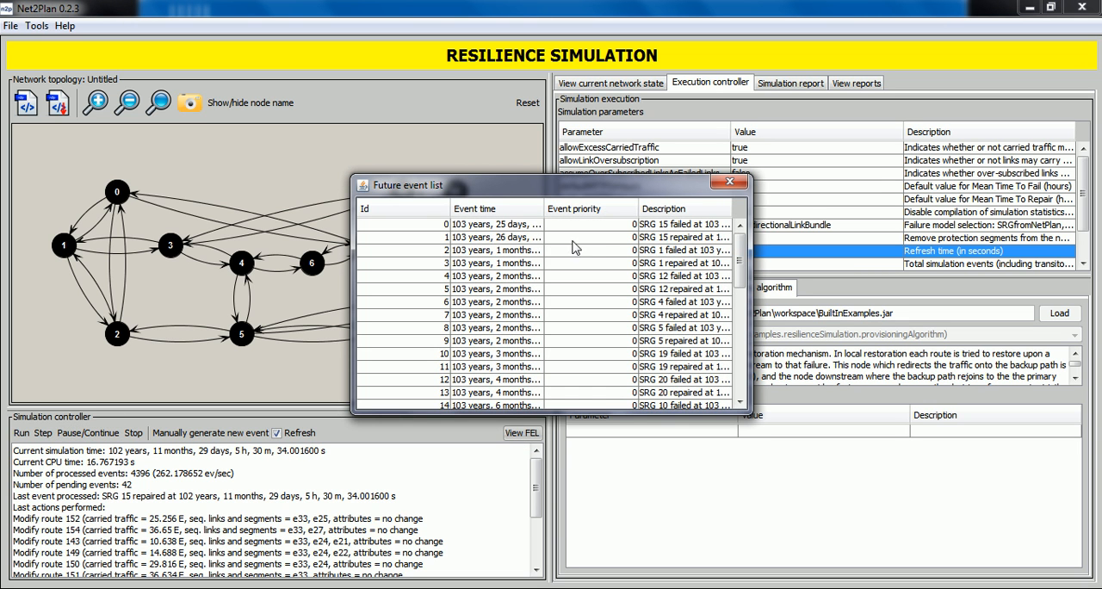
mouse_move(737, 244)
mouse_down()
mouse_move(741, 353)
mouse_move(740, 243)
mouse_up()
click(729, 183)
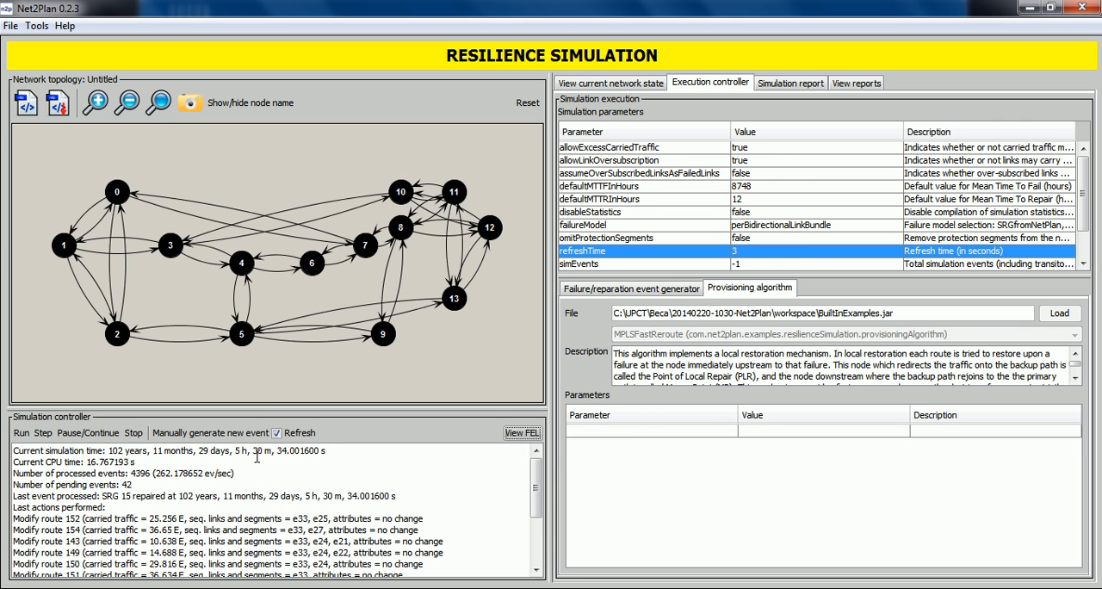
Manually generate a failure event for SRG 2 (links 2, 21) with time to fail 15 hours and time to repair 6 hours.
click(190, 436)
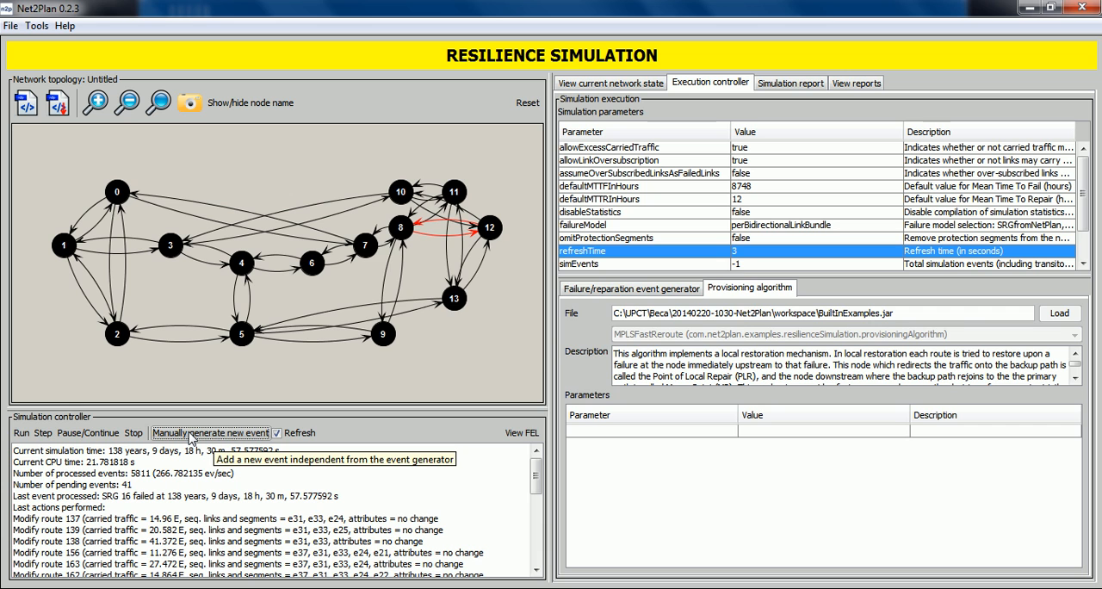
click(190, 435)
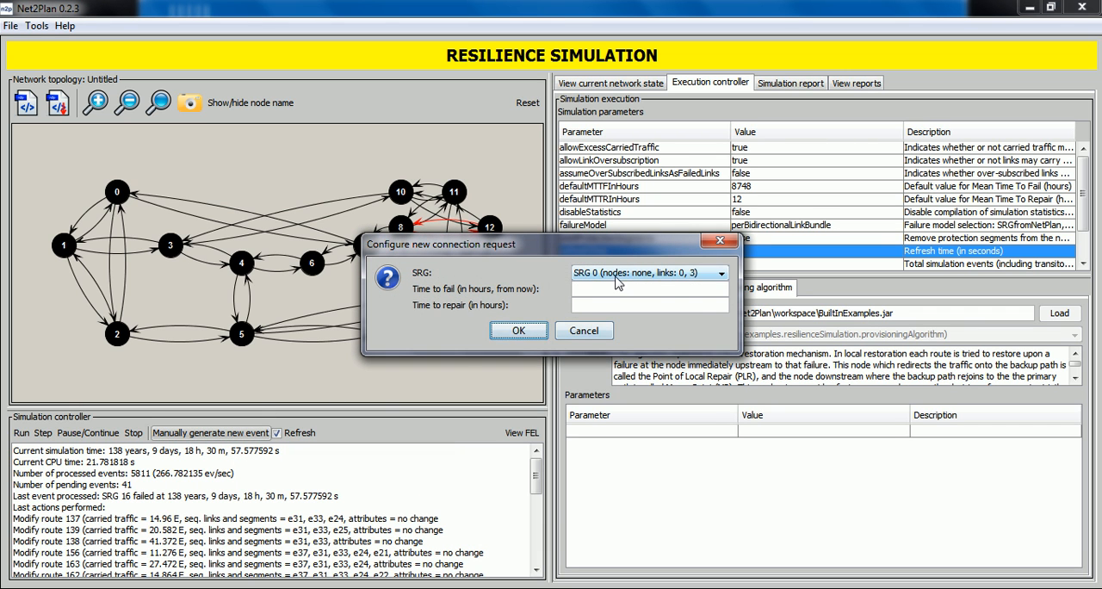
click(615, 277)
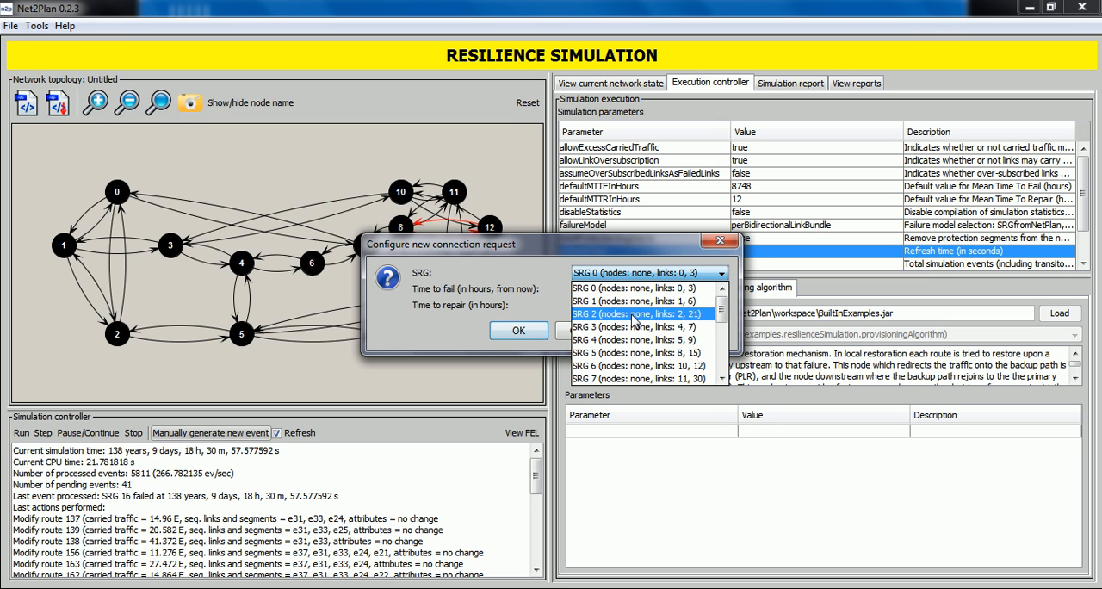
click(633, 313)
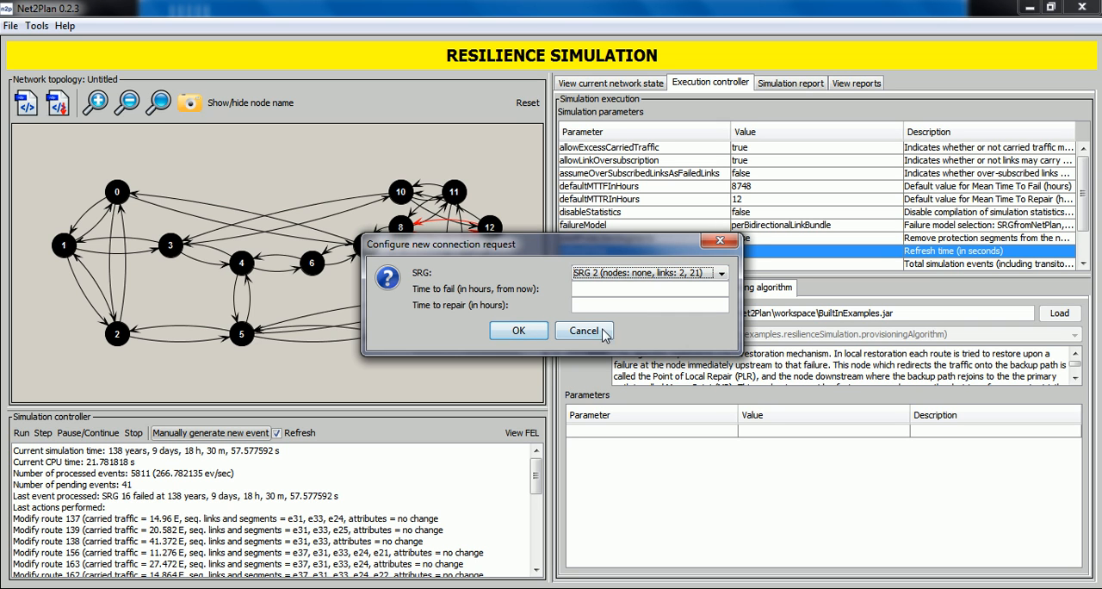
click(598, 288)
text(15.)
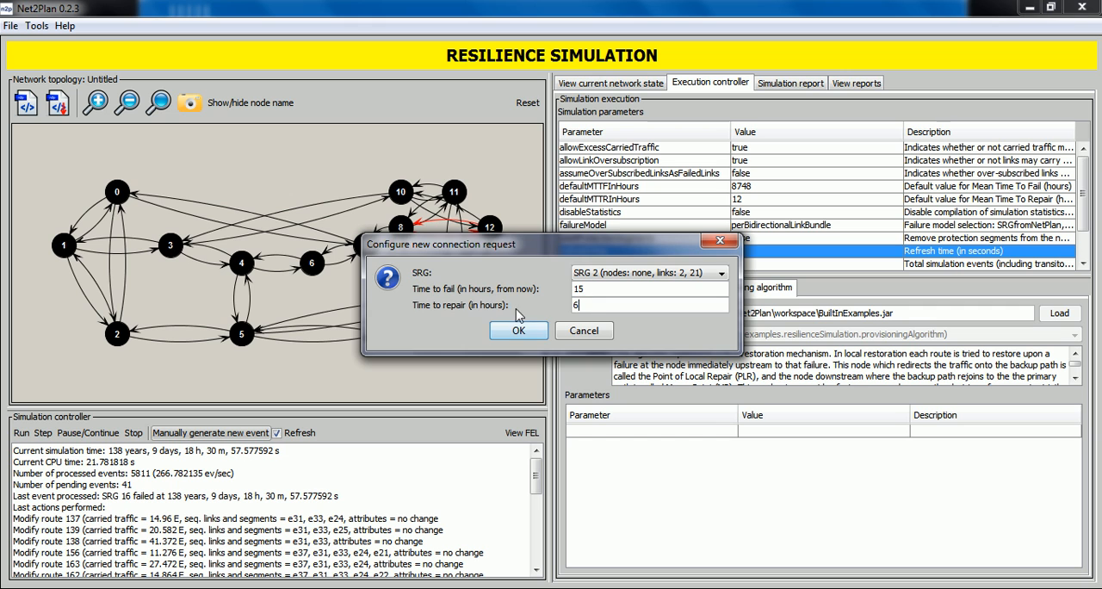
click(518, 331)
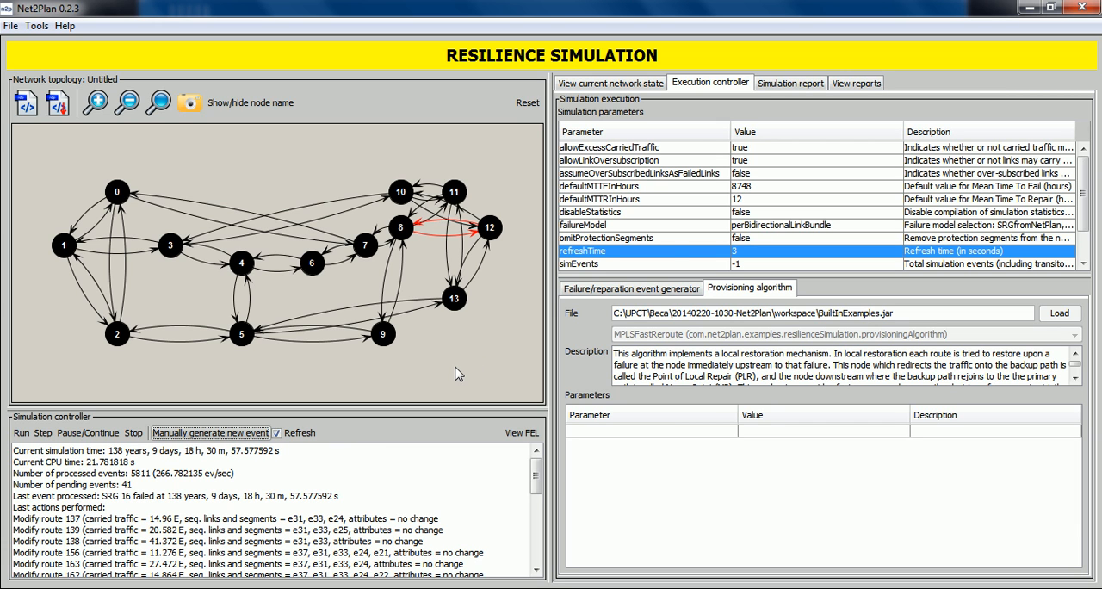
Generate the simulation report and examine its general information and per-demand availability results.
click(781, 84)
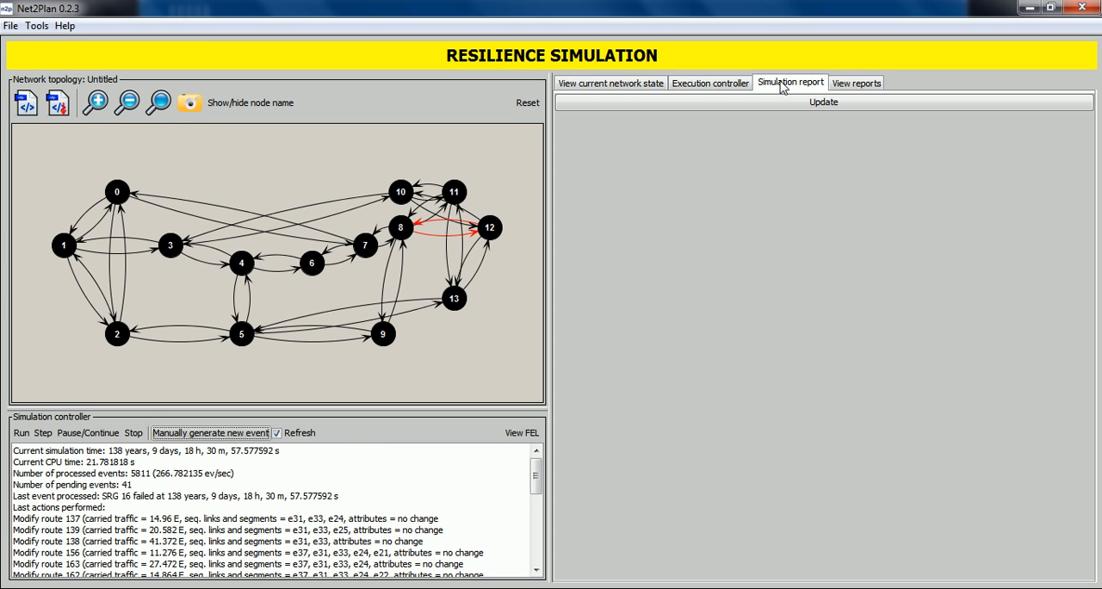
click(784, 104)
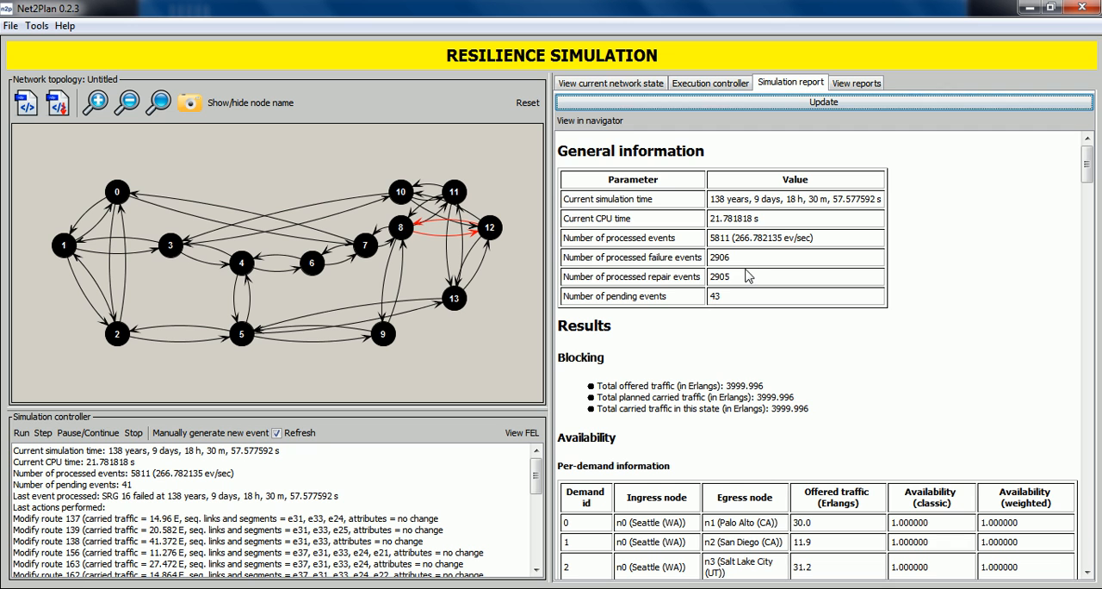
scroll(751, 285, down, 3)
scroll(751, 285, up, 3)
scroll(912, 348, down, 3)
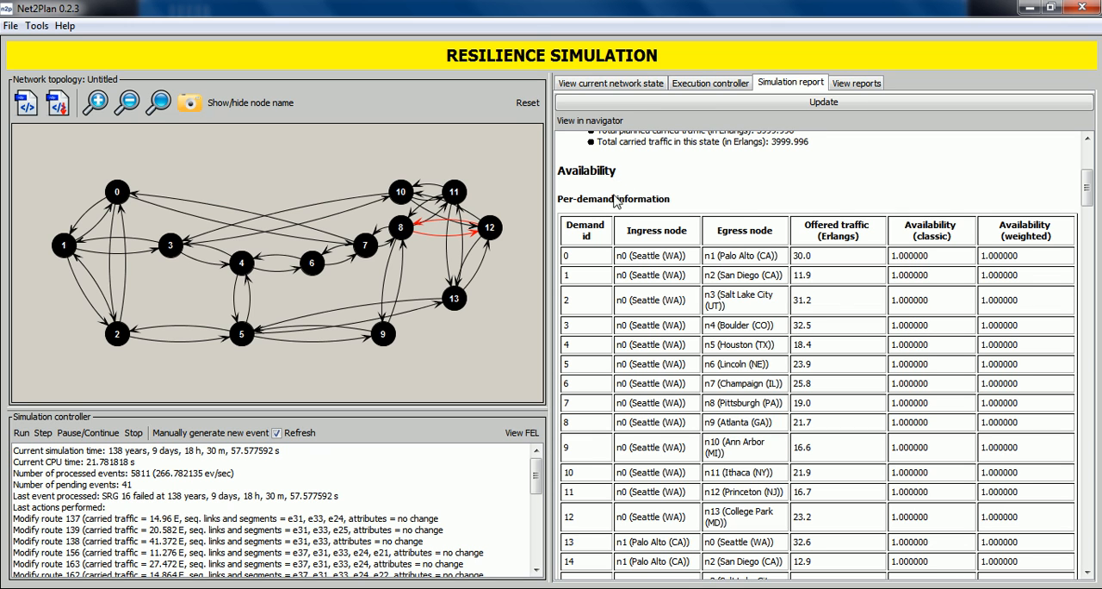
scroll(777, 234, down, 15)
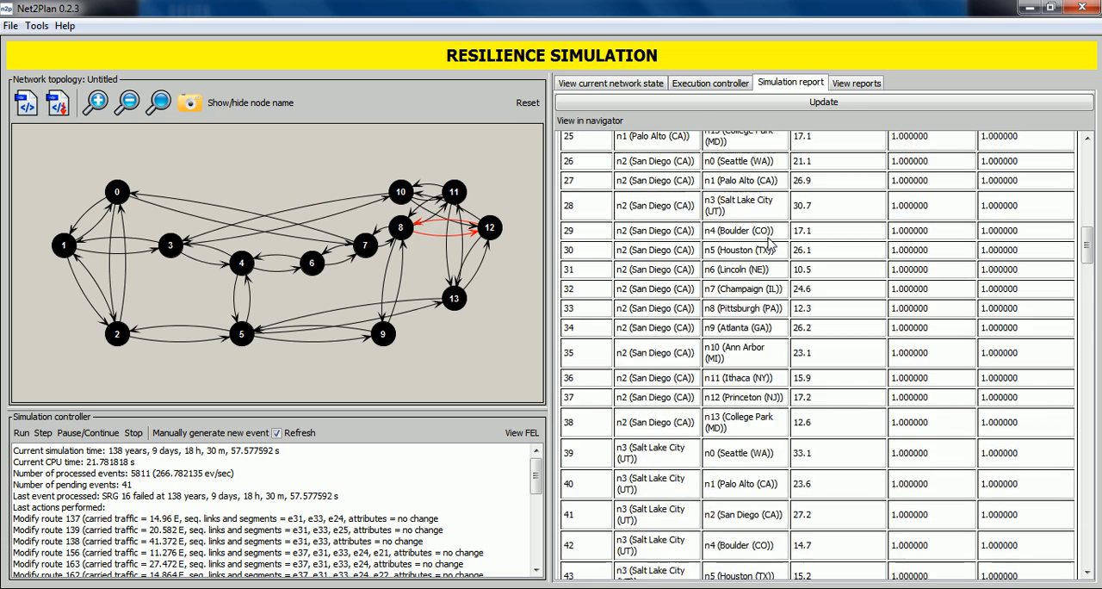
scroll(750, 242, down, 8)
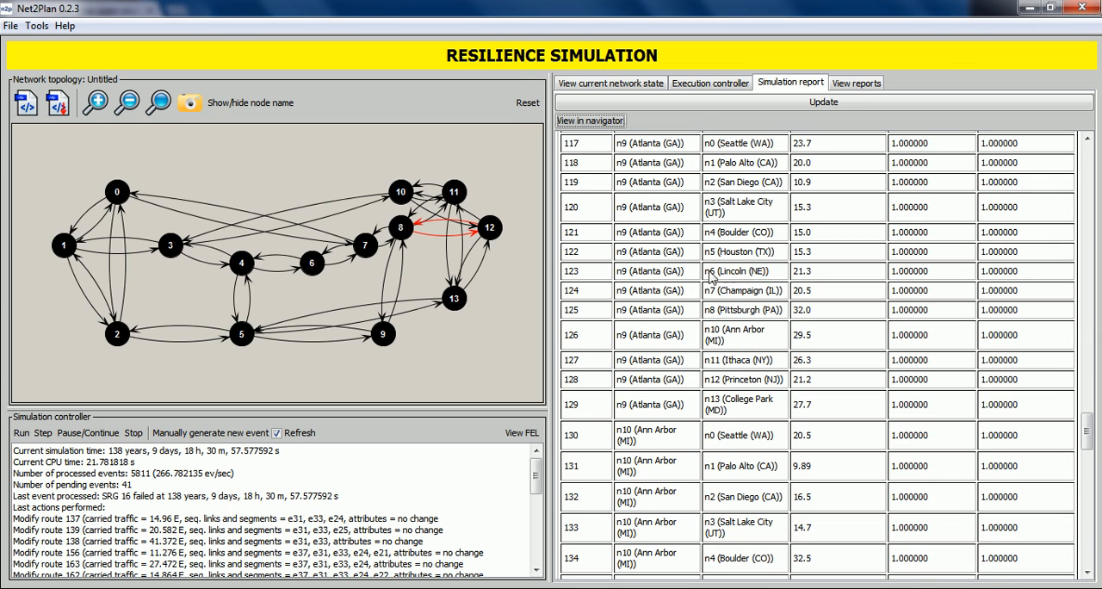
View the simulation report in the web browser, look through its per-demand availability table, and return to Net2Plan.
click(586, 121)
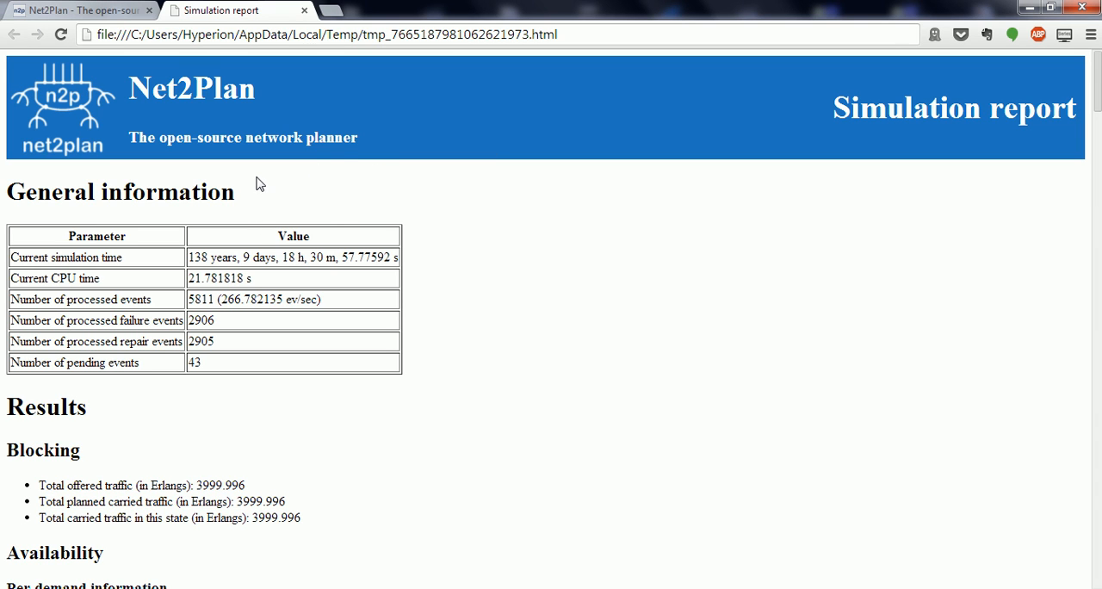
scroll(255, 184, down, 8)
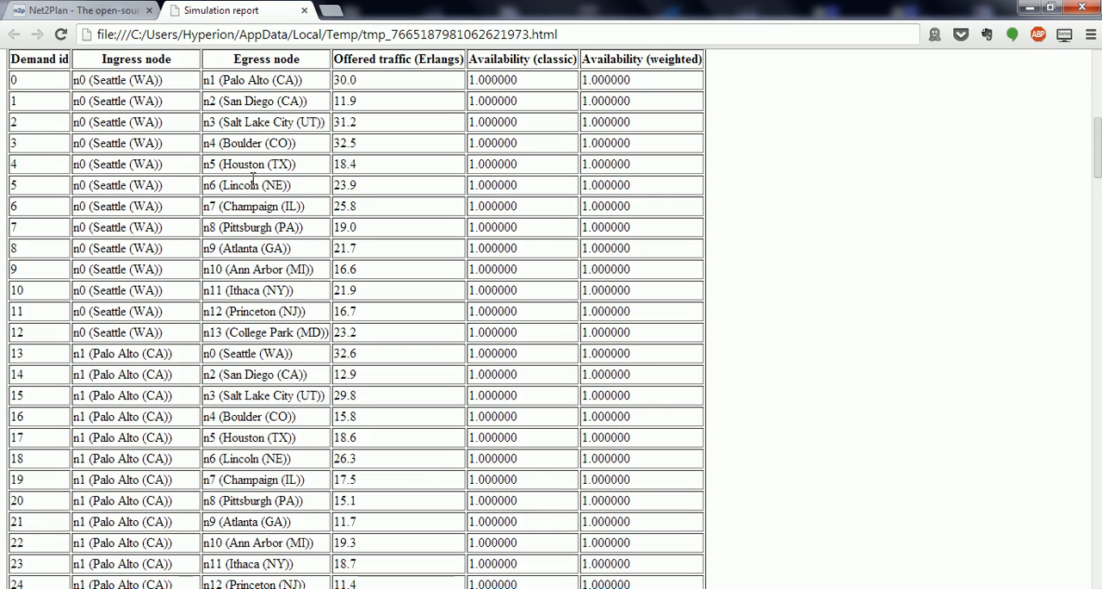
key(alt+Tab)
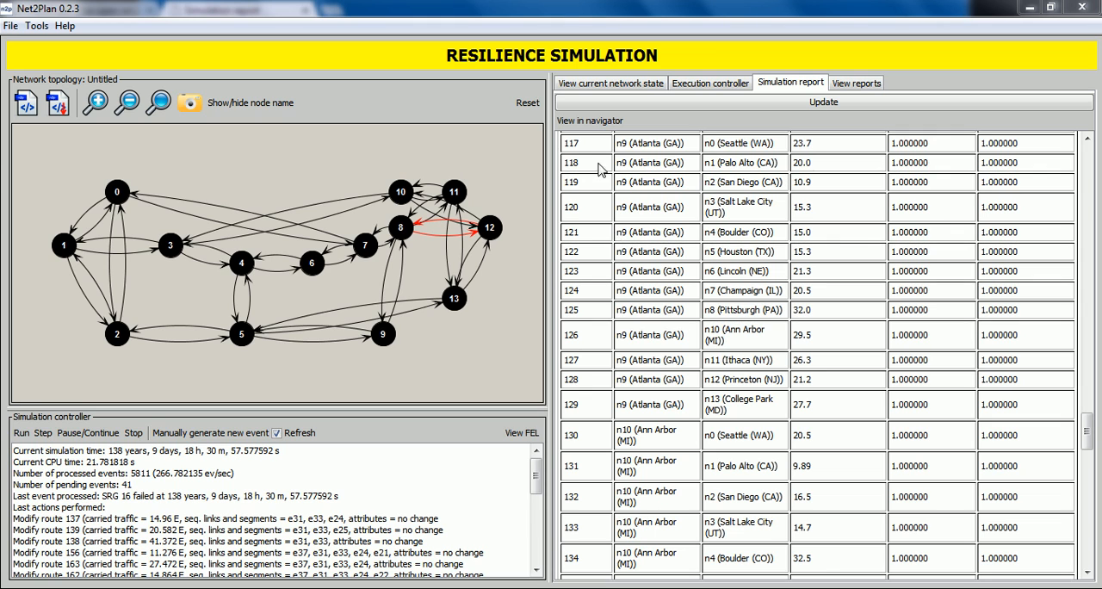
View the shared-risk groups of the current network state and widen the affected-routes column to read its entries.
click(584, 85)
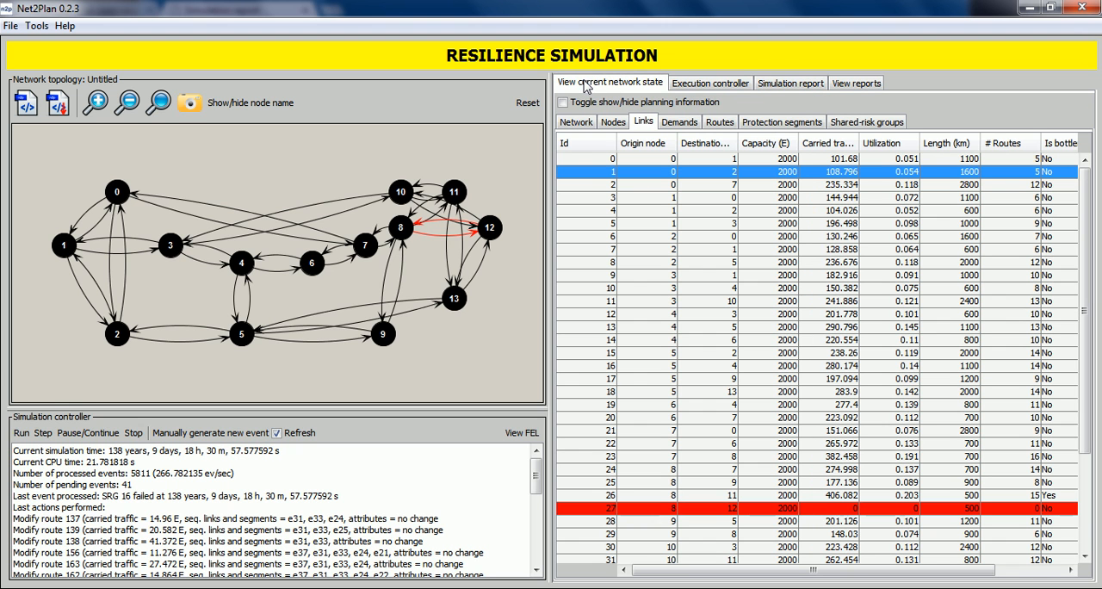
click(852, 123)
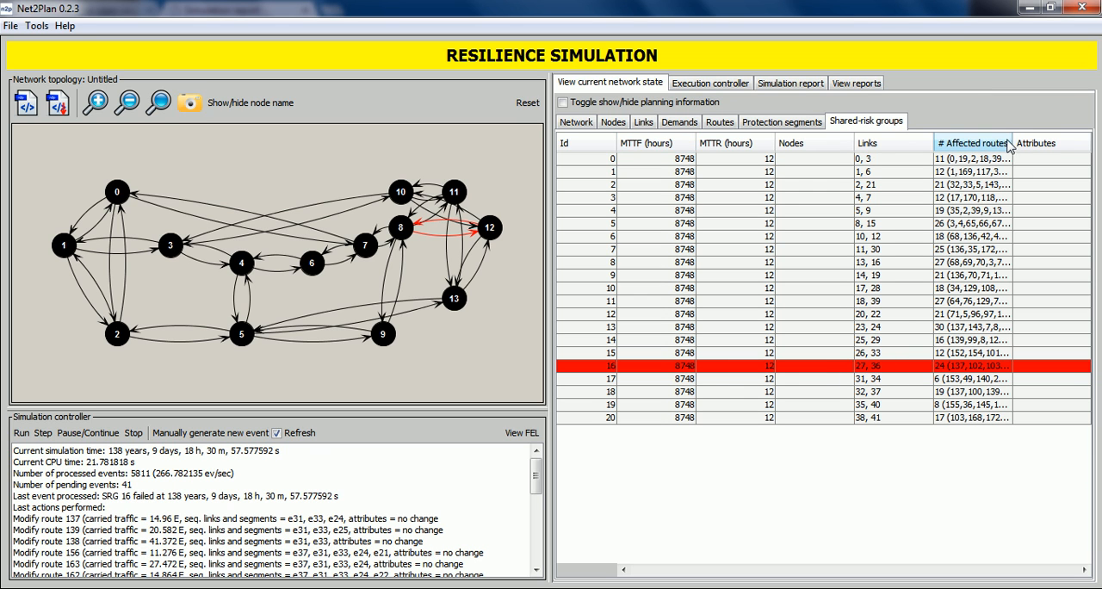
drag(1012, 143, 1043, 137)
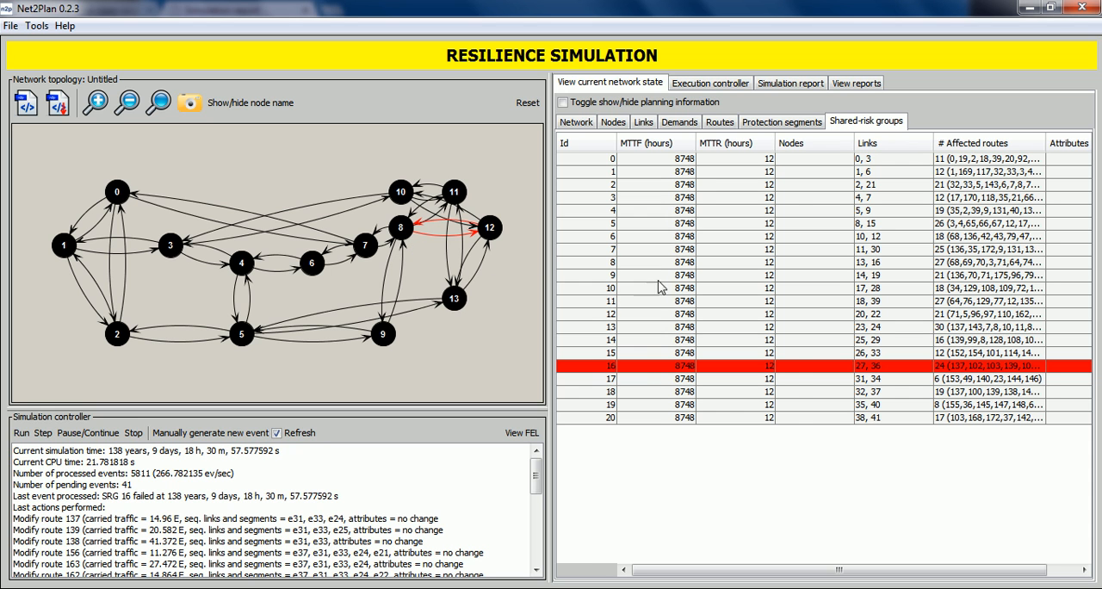
Look through the links table of the current network state to examine the failed links.
click(643, 122)
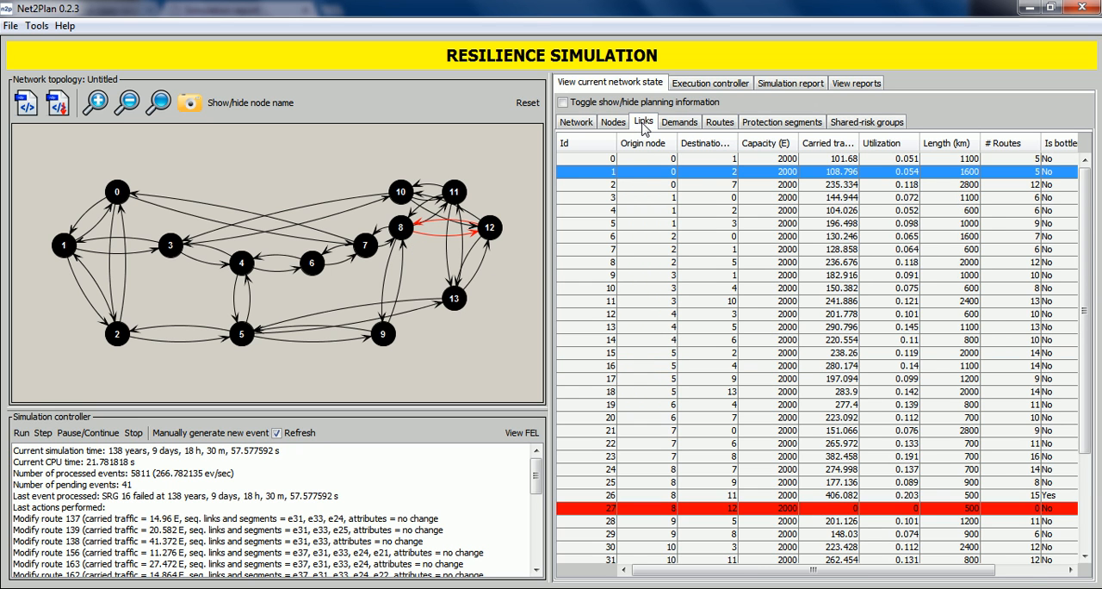
scroll(792, 310, down, 3)
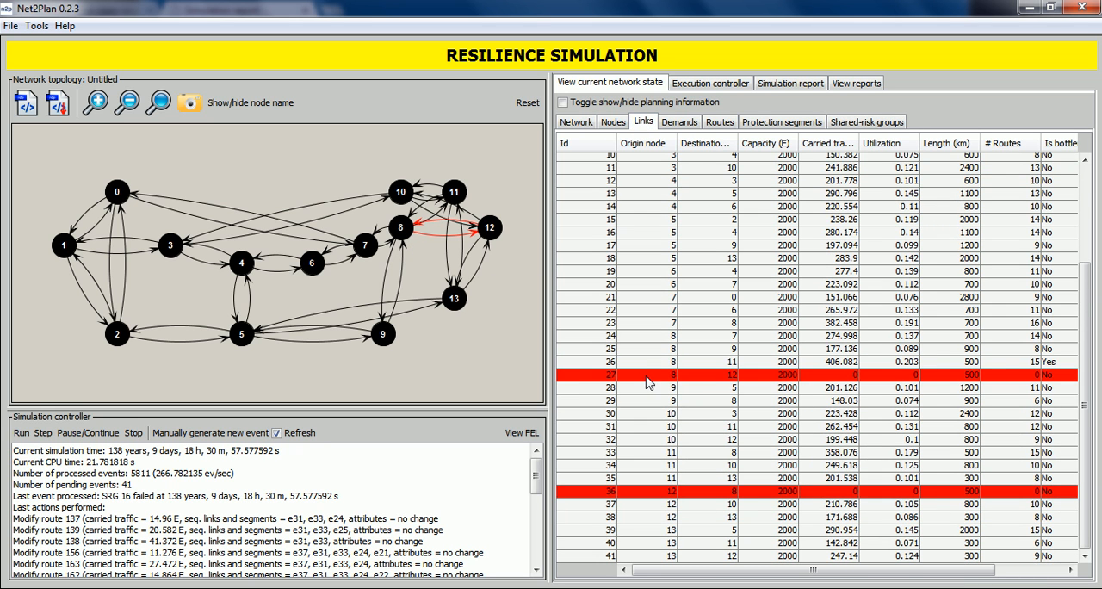
scroll(665, 353, up, 1)
scroll(660, 344, down, 1)
Show the planning information in the links table and compare the current and planned rows of link 27.
click(688, 104)
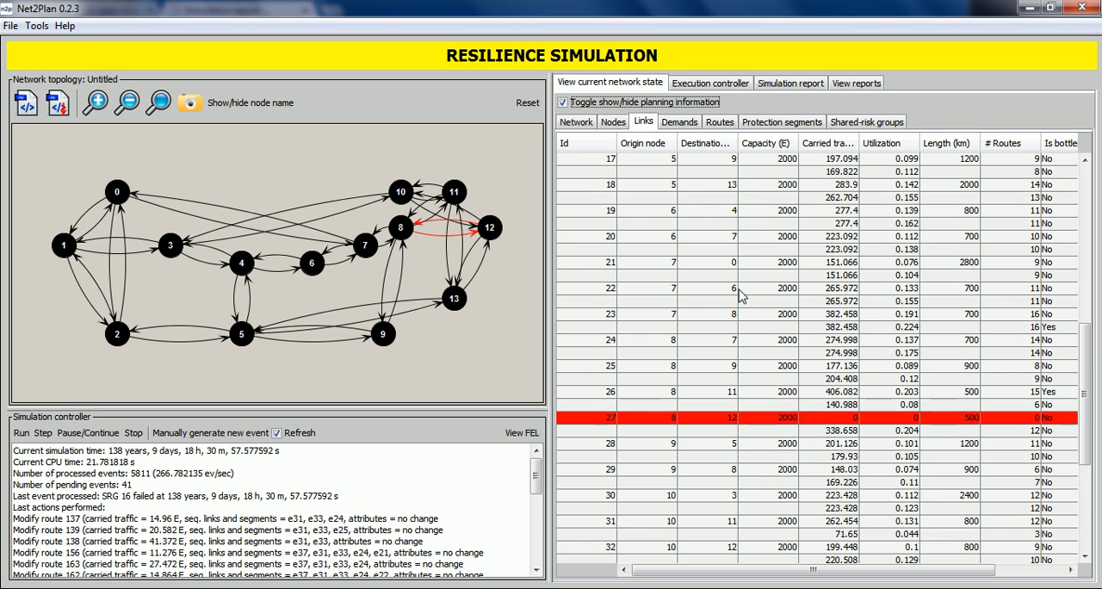
scroll(742, 297, down, 1)
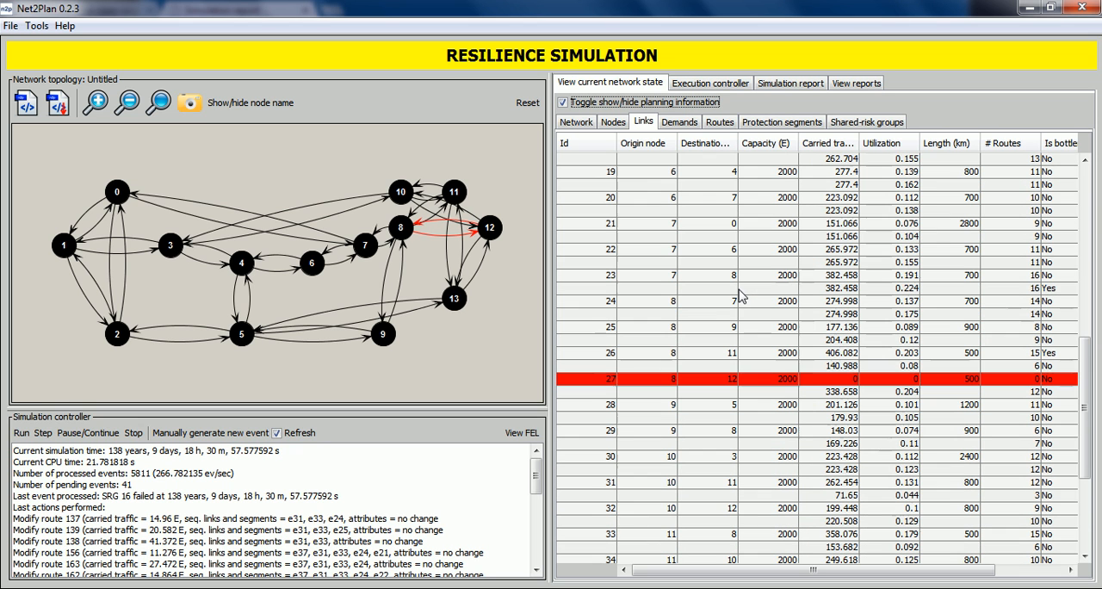
click(808, 382)
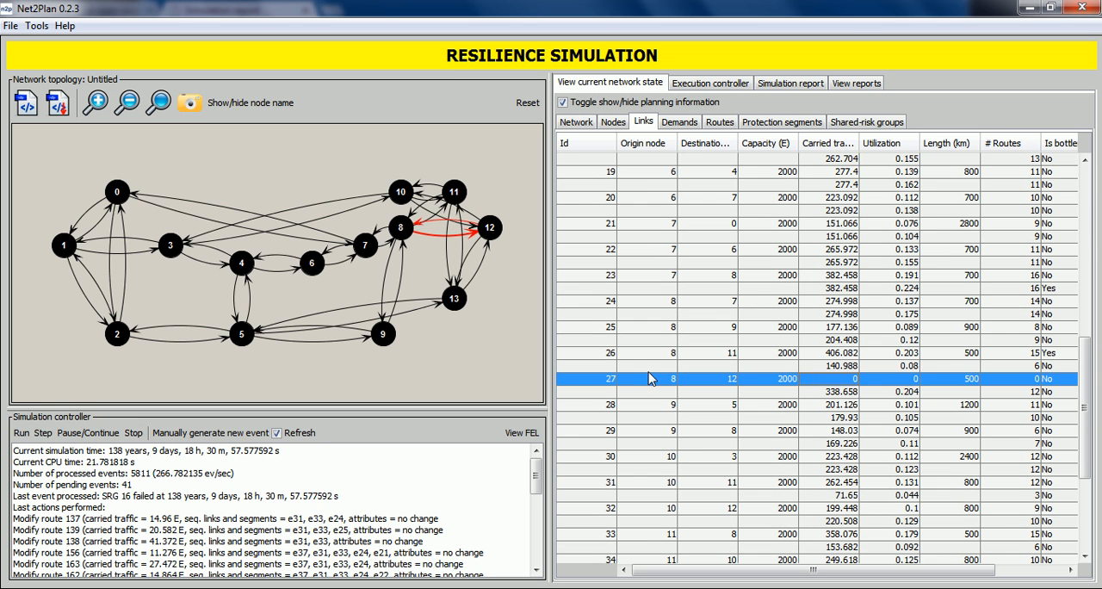
click(716, 392)
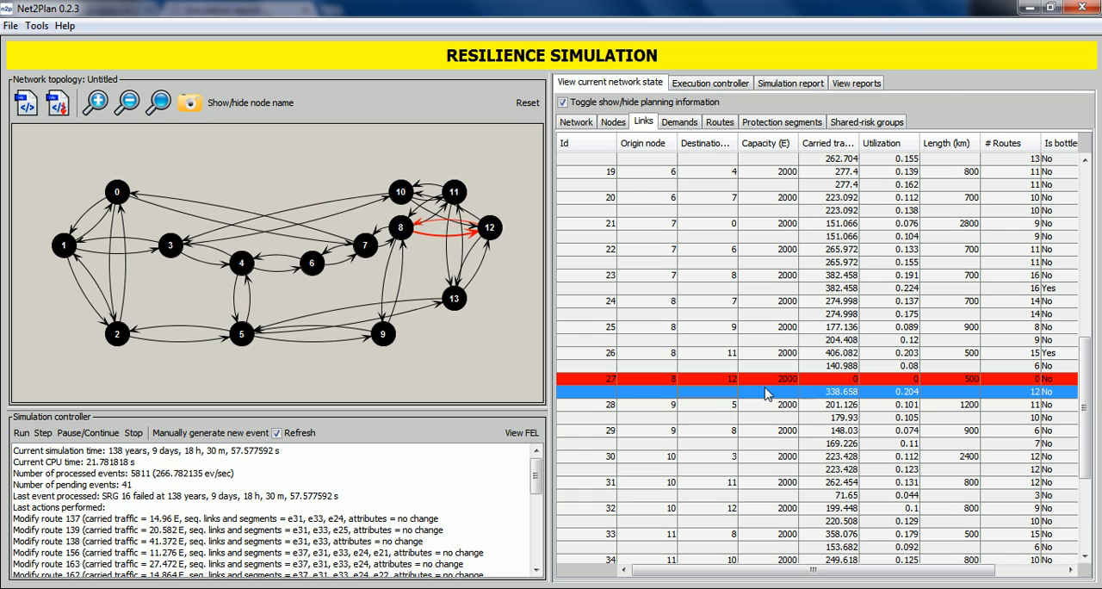
View the routes table and compare the current and planned rows of route 11 from node 0 to node 12.
click(714, 125)
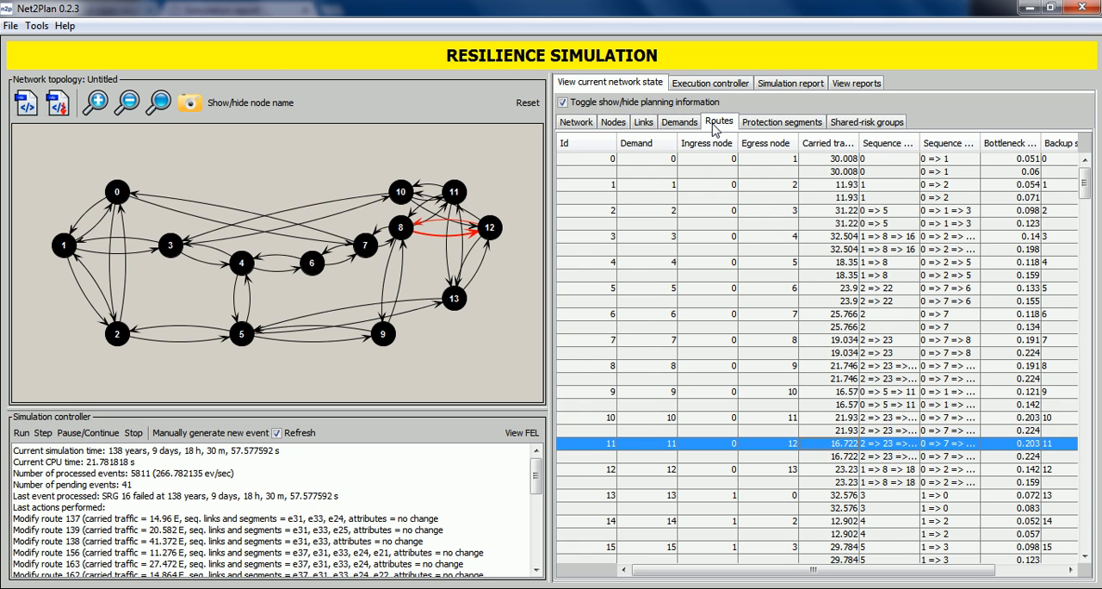
click(769, 403)
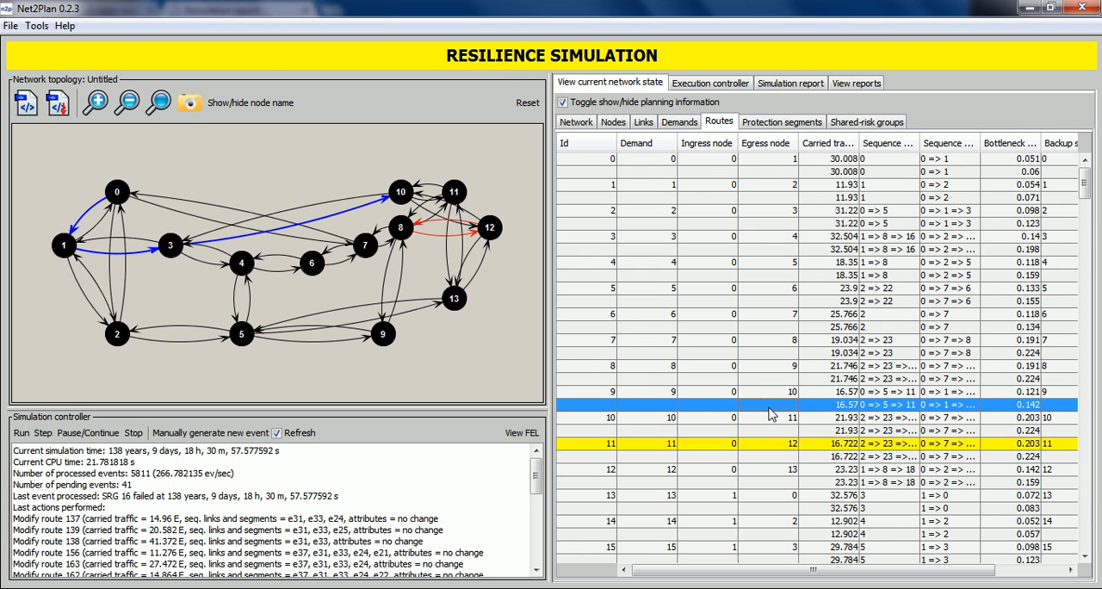
scroll(766, 413, down, 2)
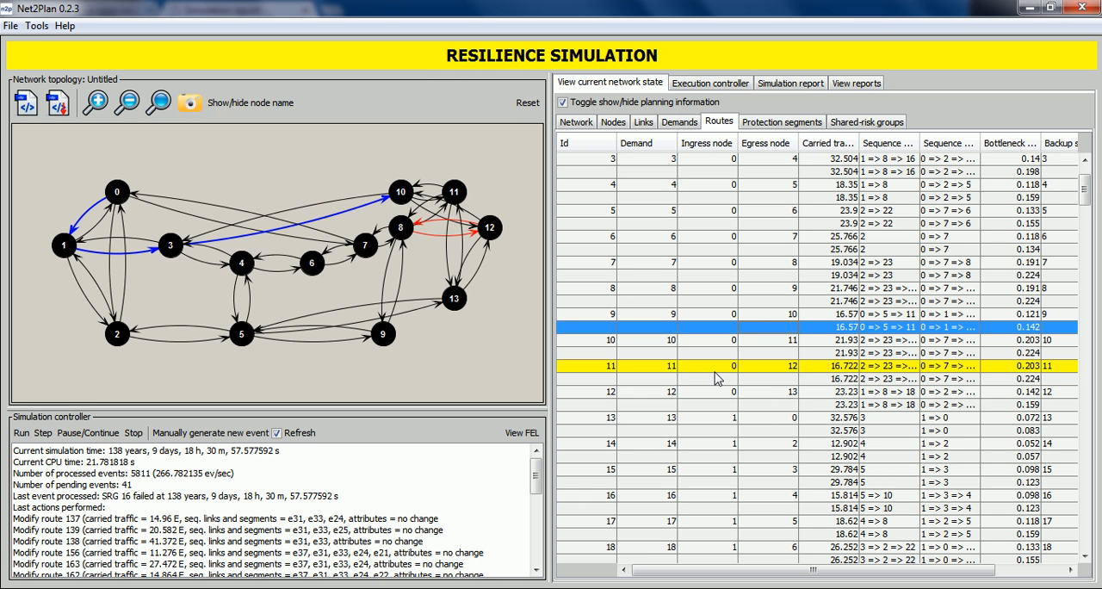
click(635, 372)
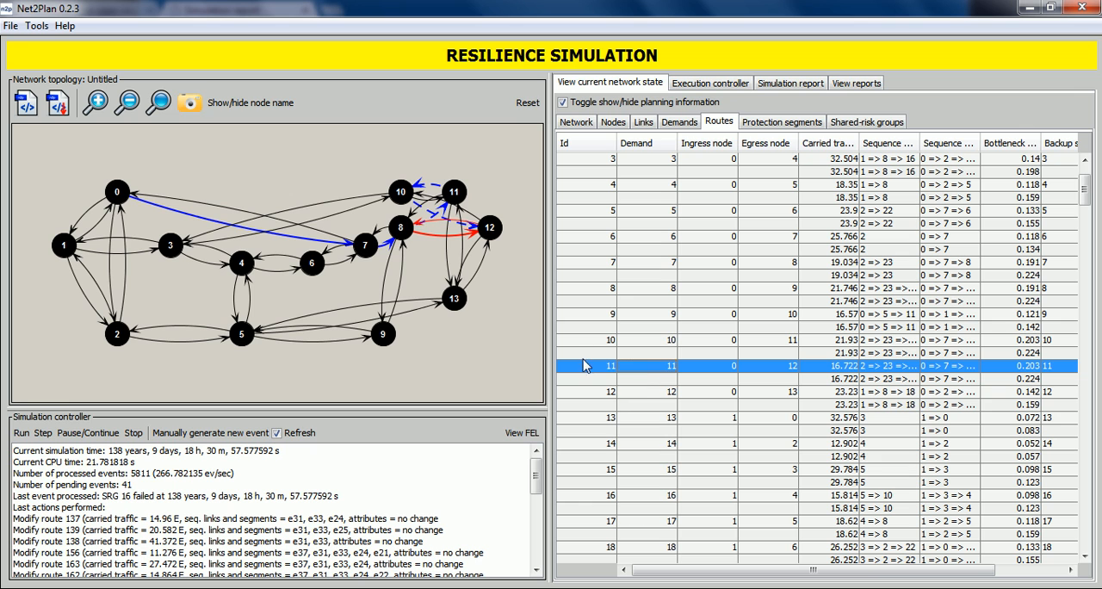
click(801, 378)
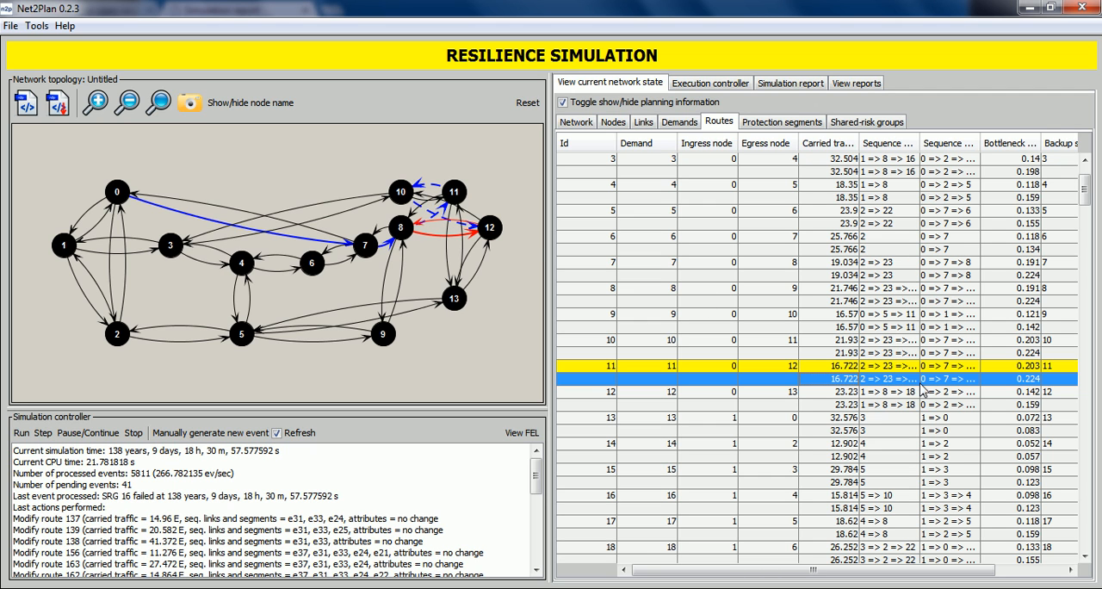
Widen the node-sequence column of the routes table until the full current path of route 11 can be read.
drag(979, 143, 1003, 143)
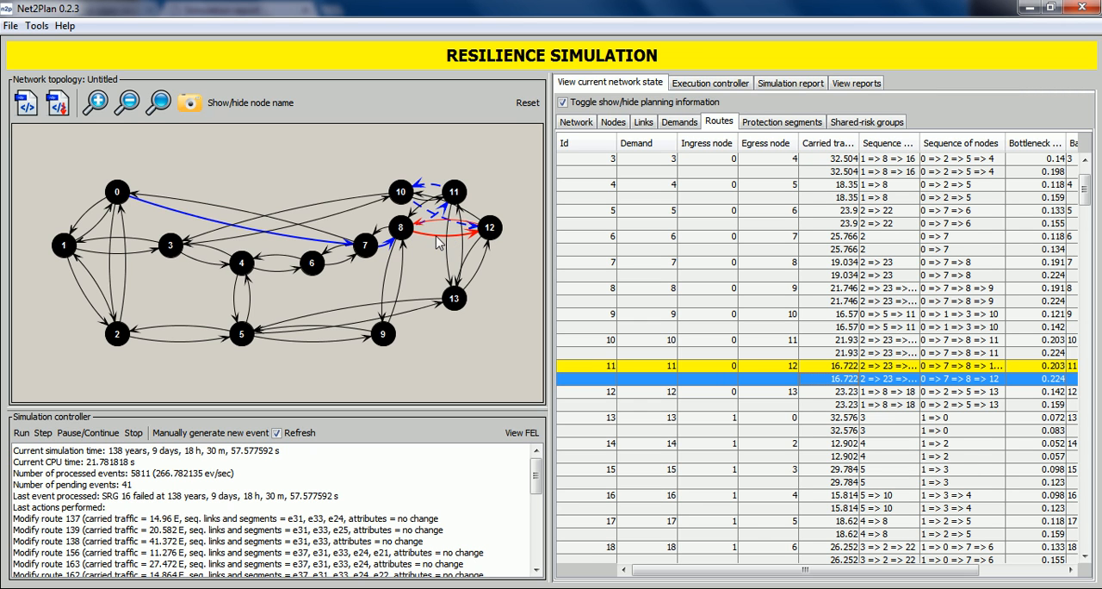
click(662, 369)
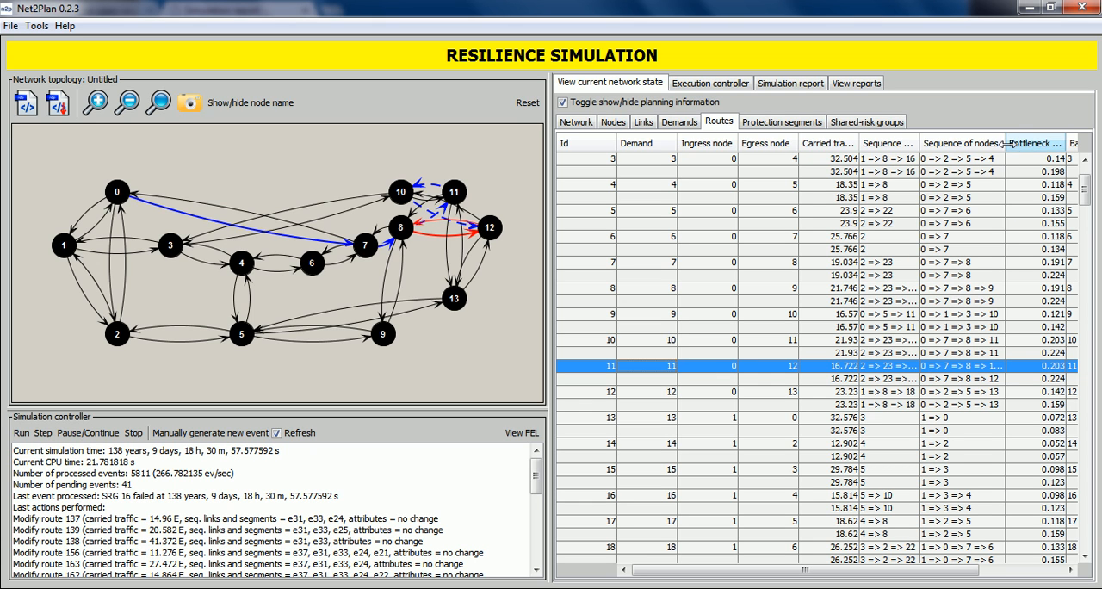
drag(1005, 143, 1065, 133)
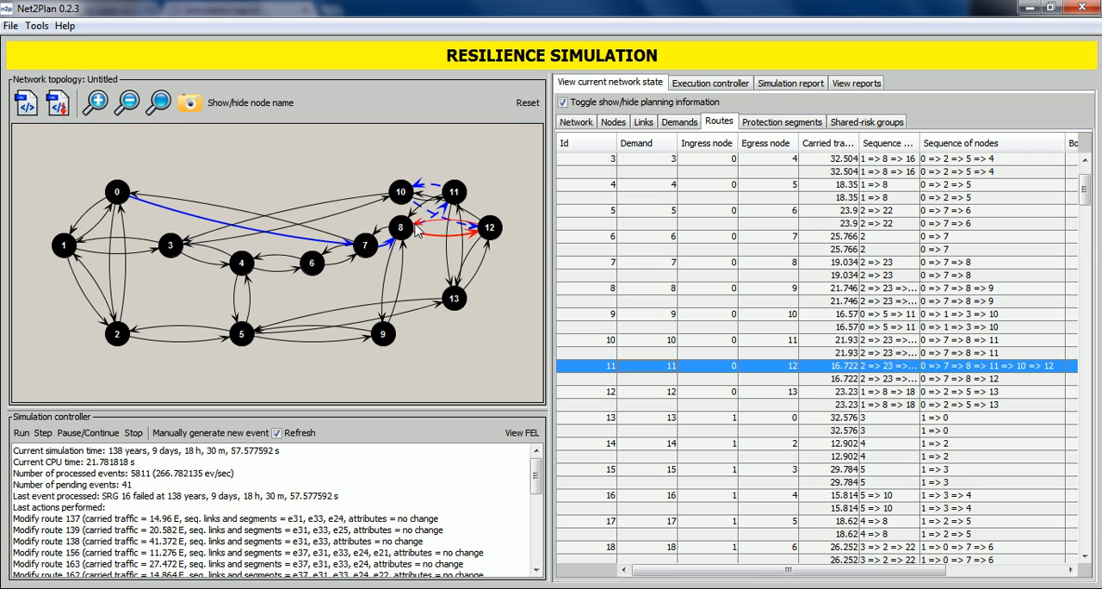
Advance the simulation by one scheduled event and highlight the current path of route 5 on the topology.
click(42, 433)
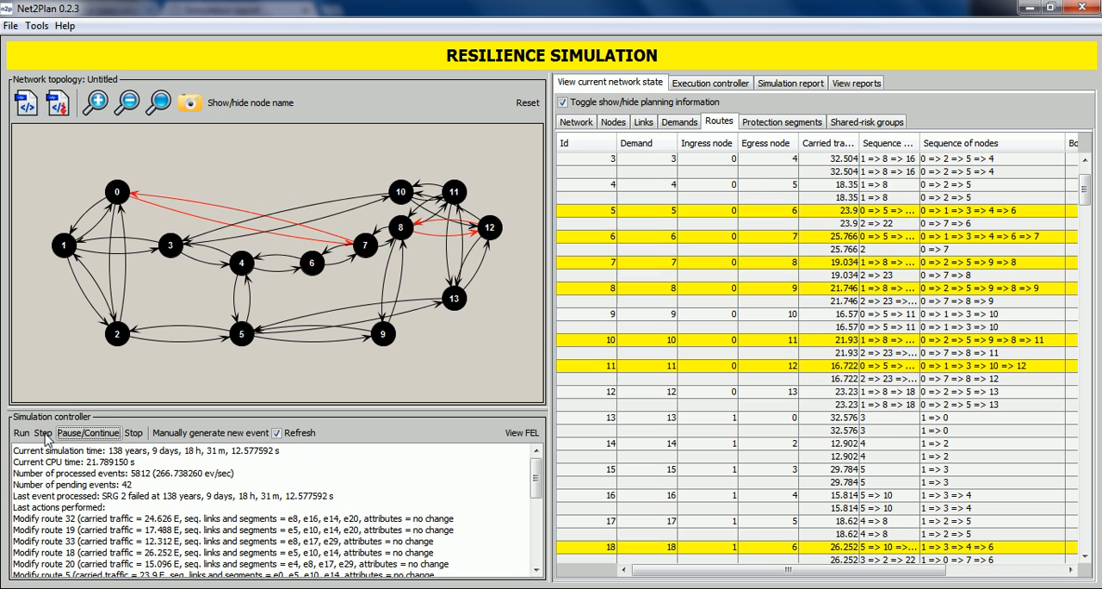
click(927, 215)
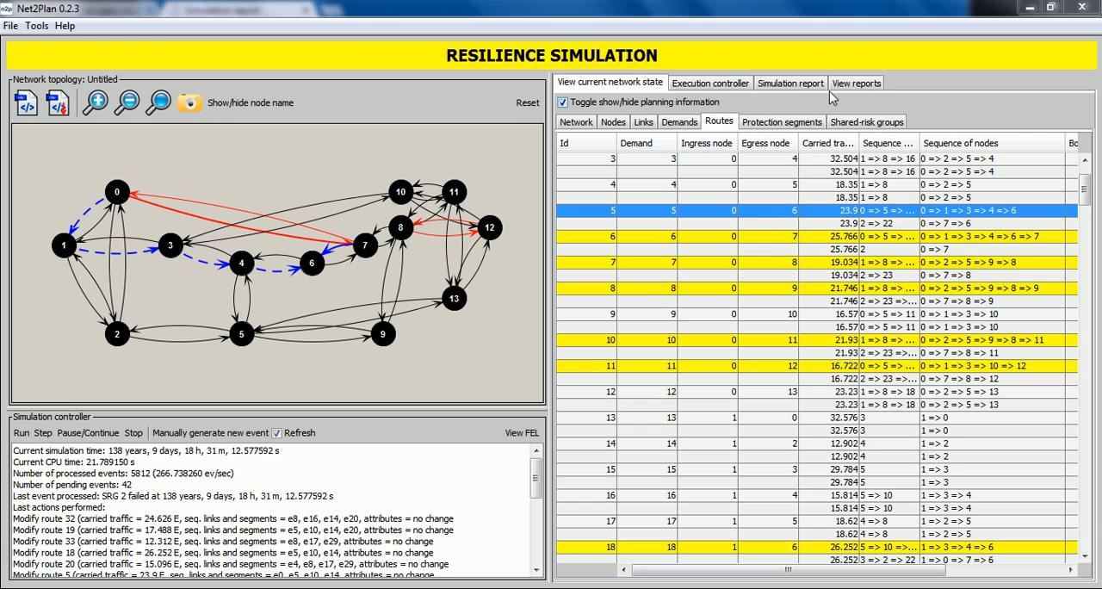
Generate the ReportAvailability report for the current network with its default parameters.
click(855, 86)
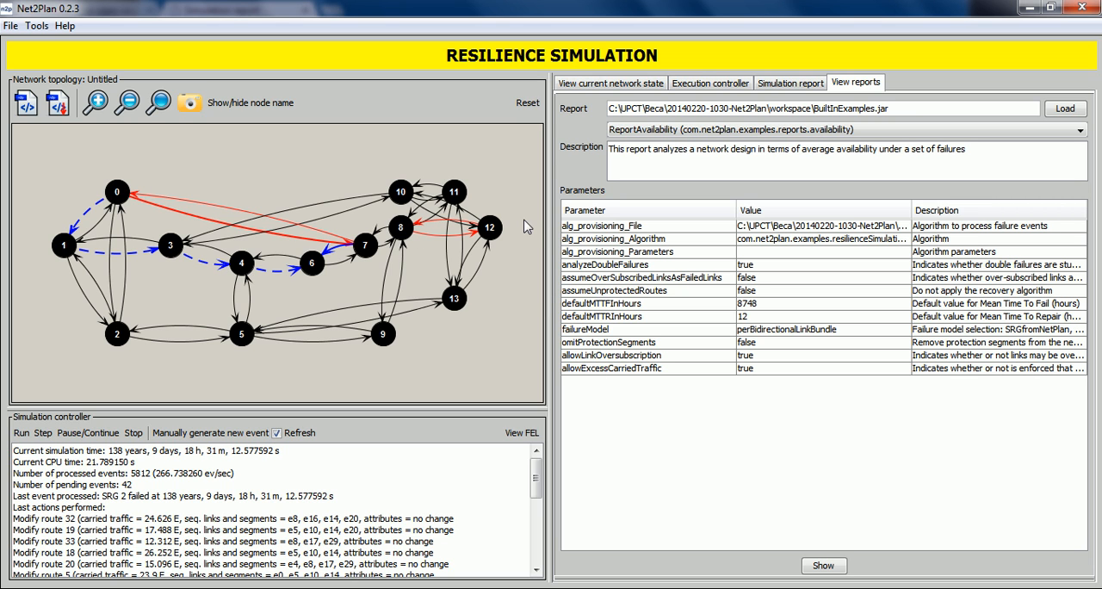
click(651, 133)
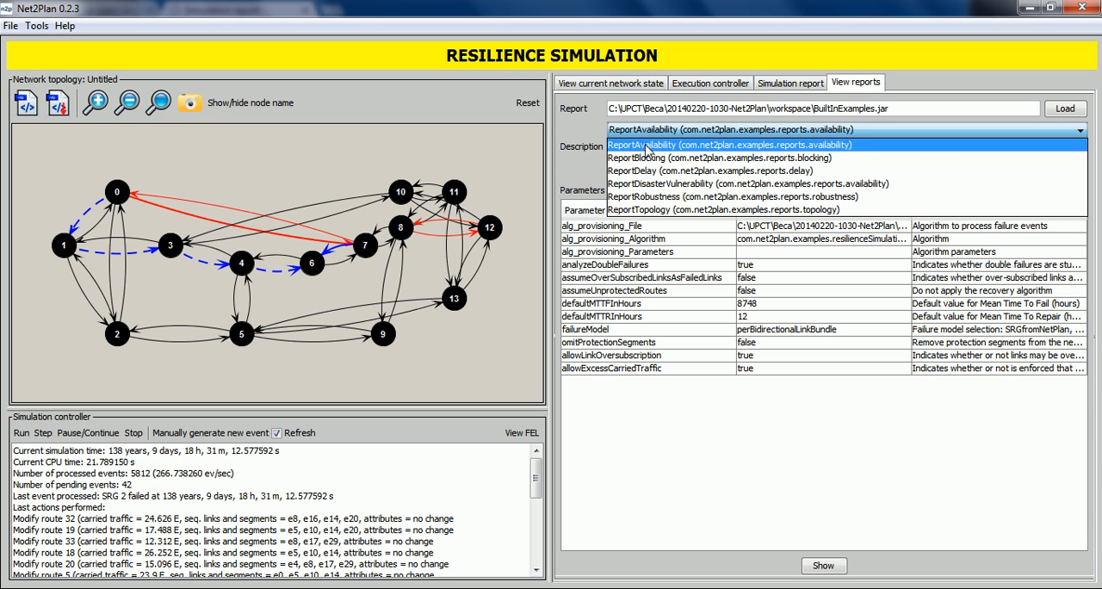
click(645, 150)
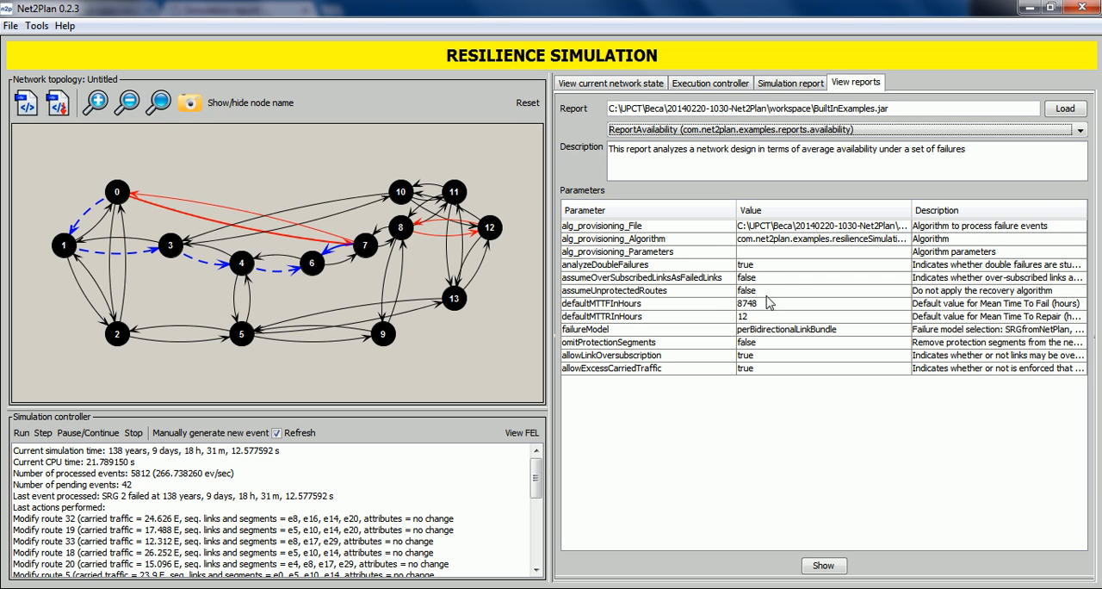
click(823, 568)
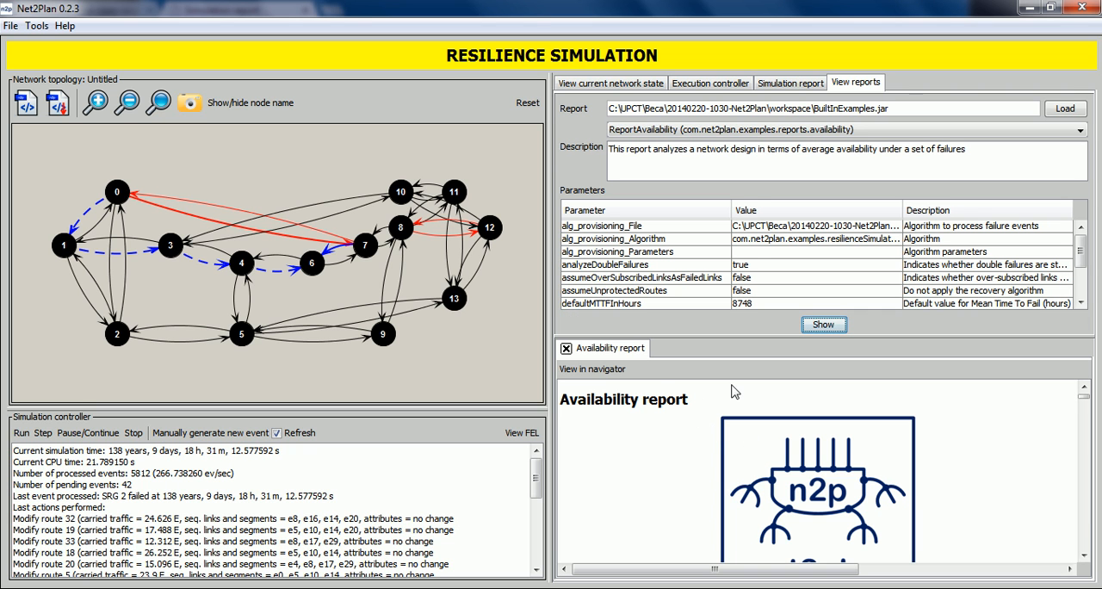
Look through the availability report's contents and theory sections, and continue reading its introduction in the web browser.
click(824, 420)
scroll(814, 422, down, 5)
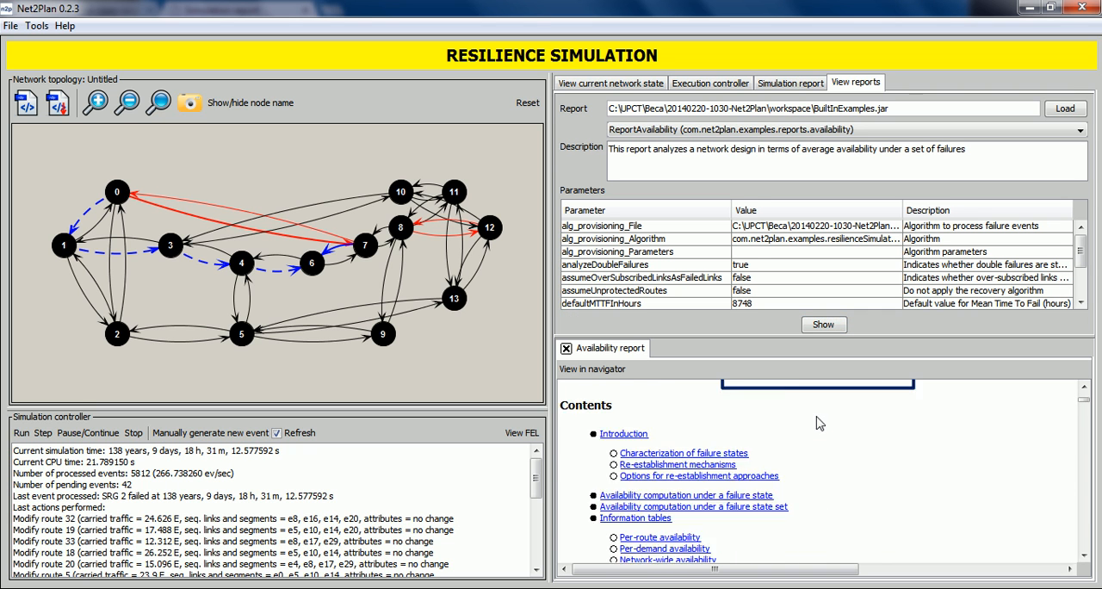
scroll(811, 425, down, 10)
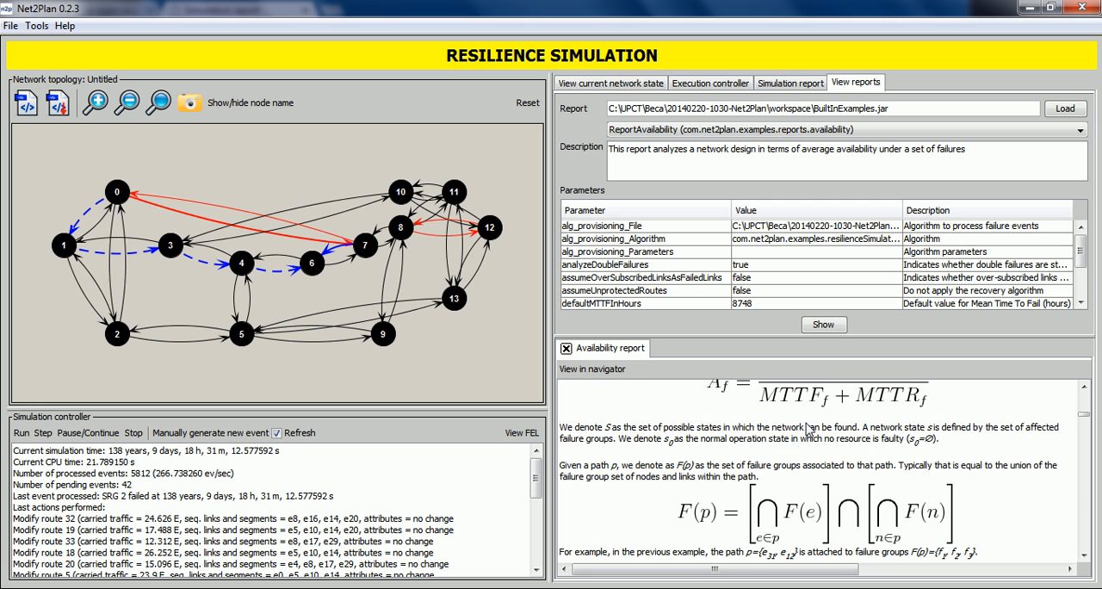
click(595, 370)
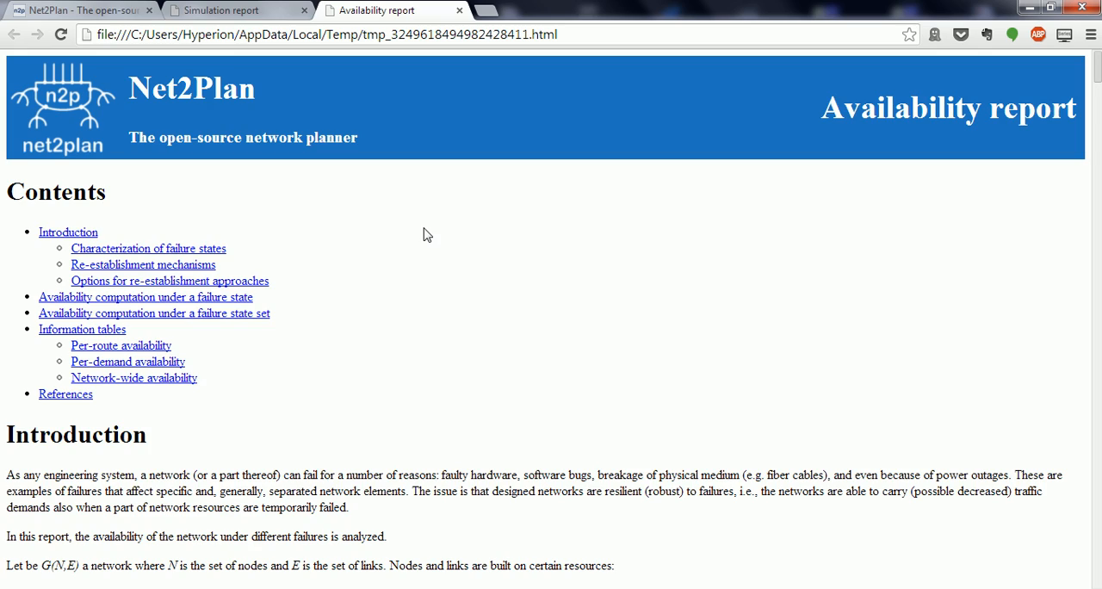
scroll(427, 235, down, 8)
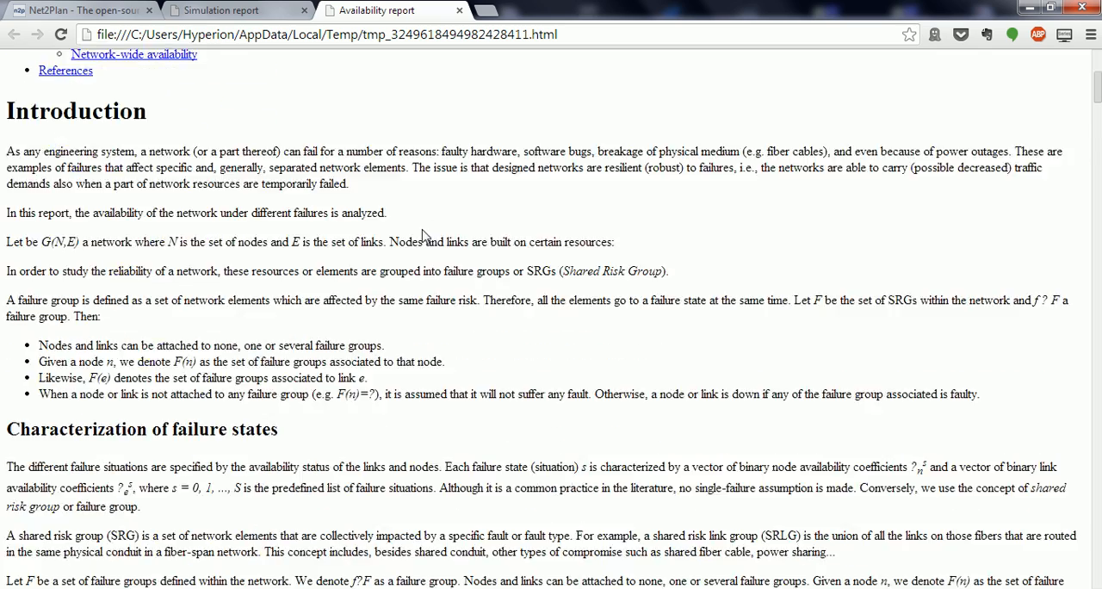